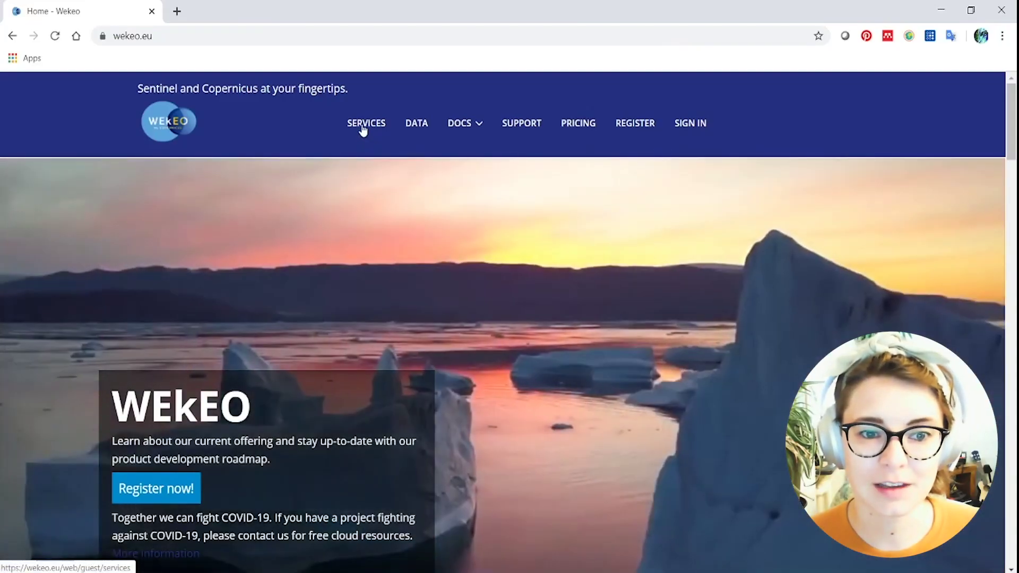
- Open the Services page and read its data, infrastructure, expert support and harmonised API access sections
{"action": "left_click", "coordinate": [362, 129]}
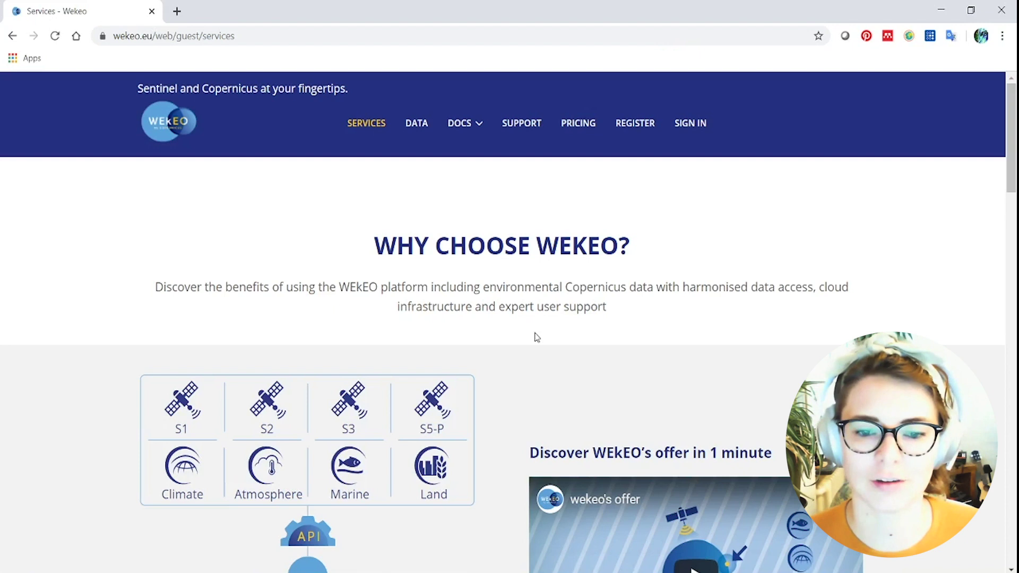
{"action": "scroll", "coordinate": [548, 355], "scroll_direction": "down", "scroll_amount": 3}
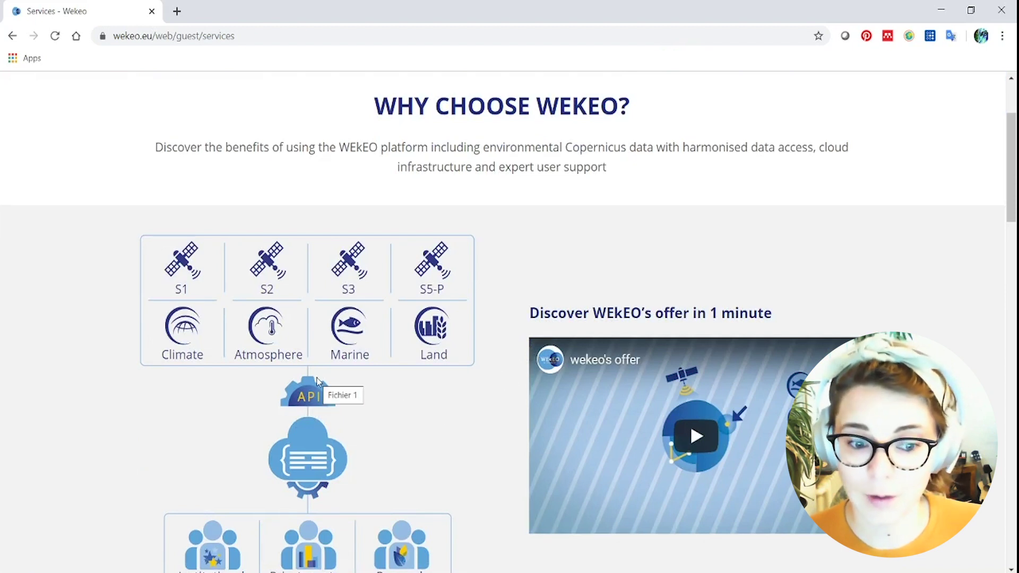
{"action": "scroll", "coordinate": [339, 372], "scroll_direction": "down", "scroll_amount": 3}
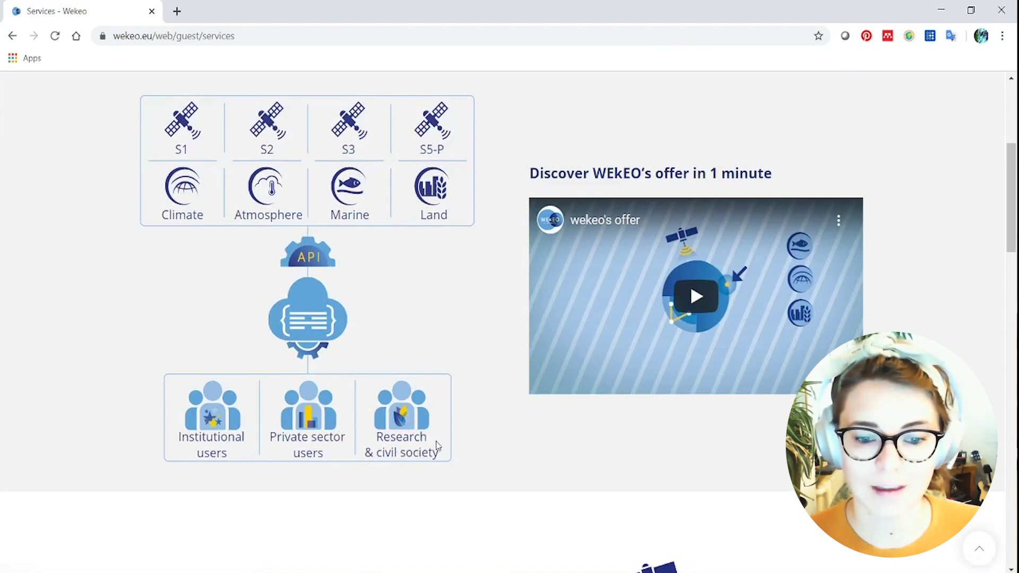
{"action": "scroll", "coordinate": [435, 453], "scroll_direction": "down", "scroll_amount": 6}
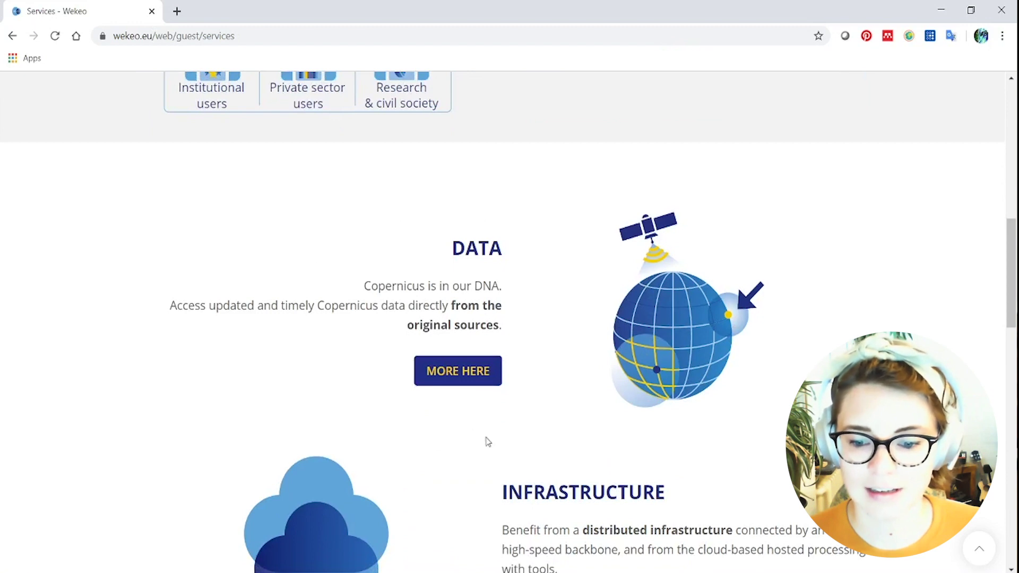
{"action": "scroll", "coordinate": [536, 403], "scroll_direction": "down", "scroll_amount": 3}
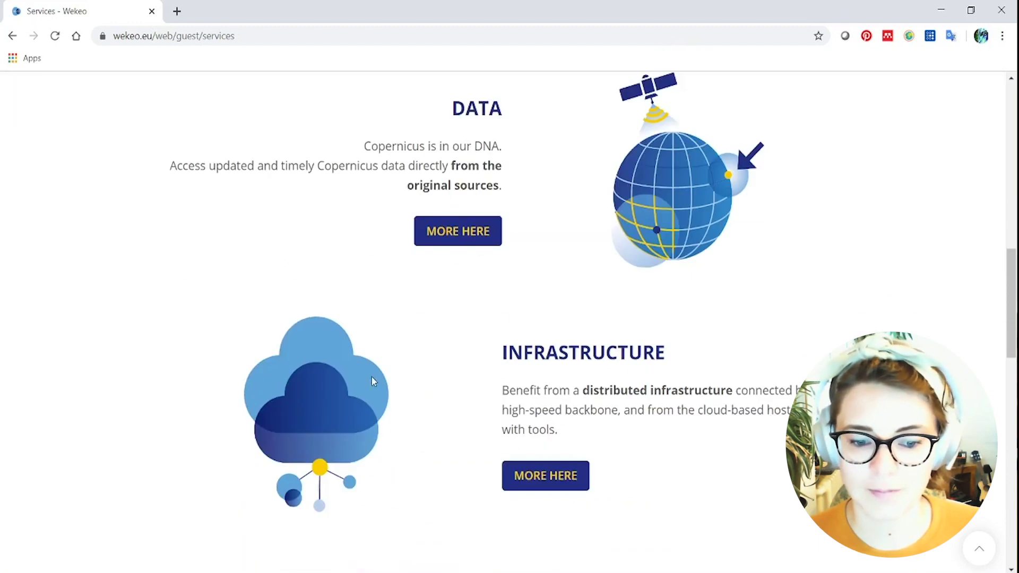
{"action": "scroll", "coordinate": [706, 511], "scroll_direction": "down", "scroll_amount": 3}
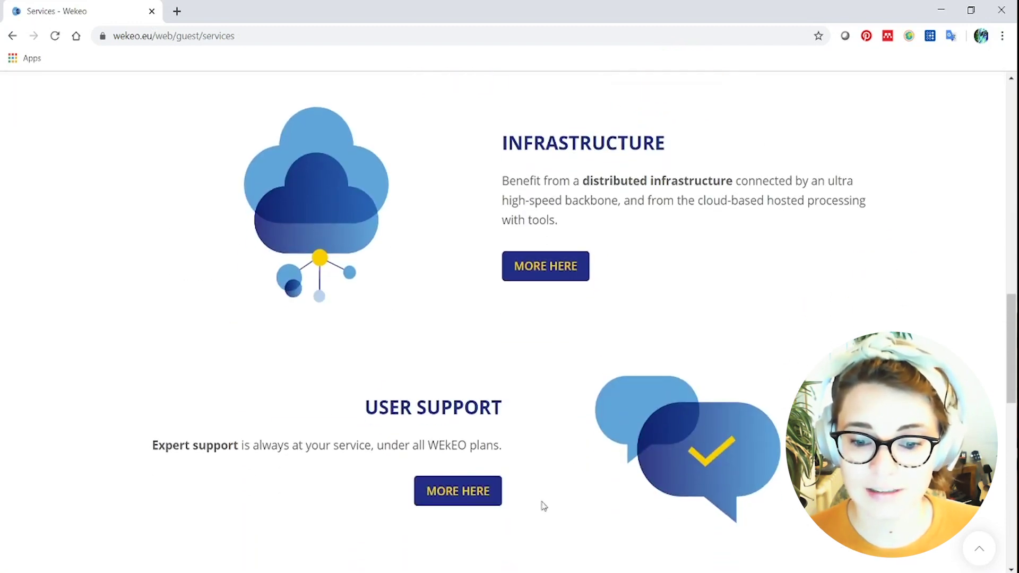
{"action": "scroll", "coordinate": [567, 507], "scroll_direction": "down", "scroll_amount": 5}
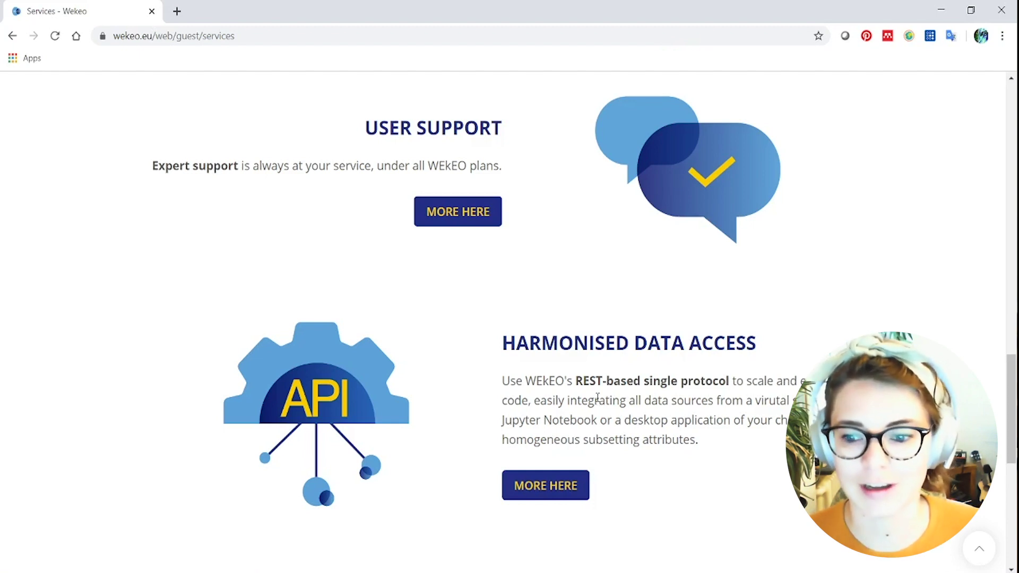
{"action": "scroll", "coordinate": [597, 424], "scroll_direction": "up", "scroll_amount": 15}
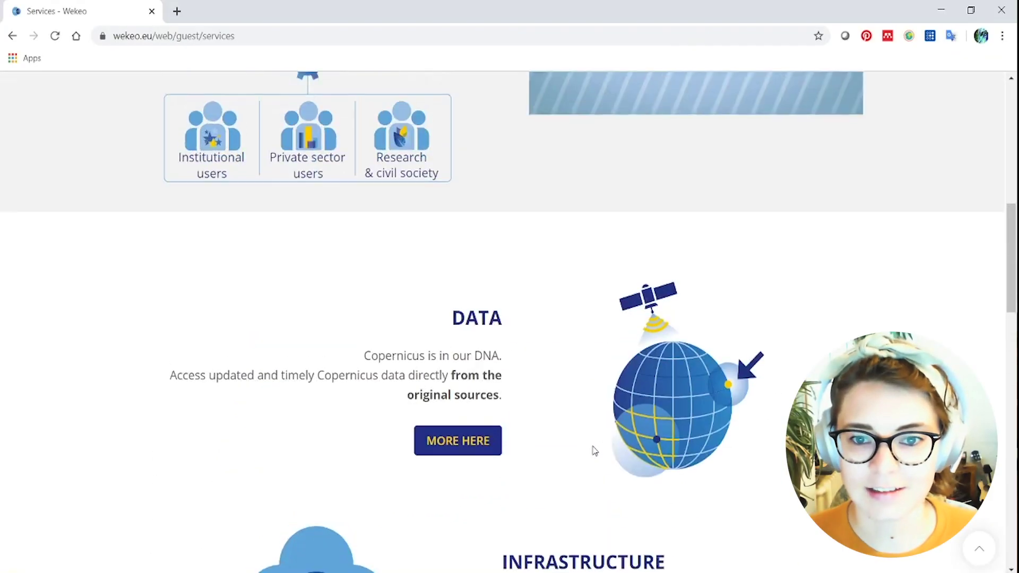
{"action": "scroll", "coordinate": [595, 450], "scroll_direction": "up", "scroll_amount": 7}
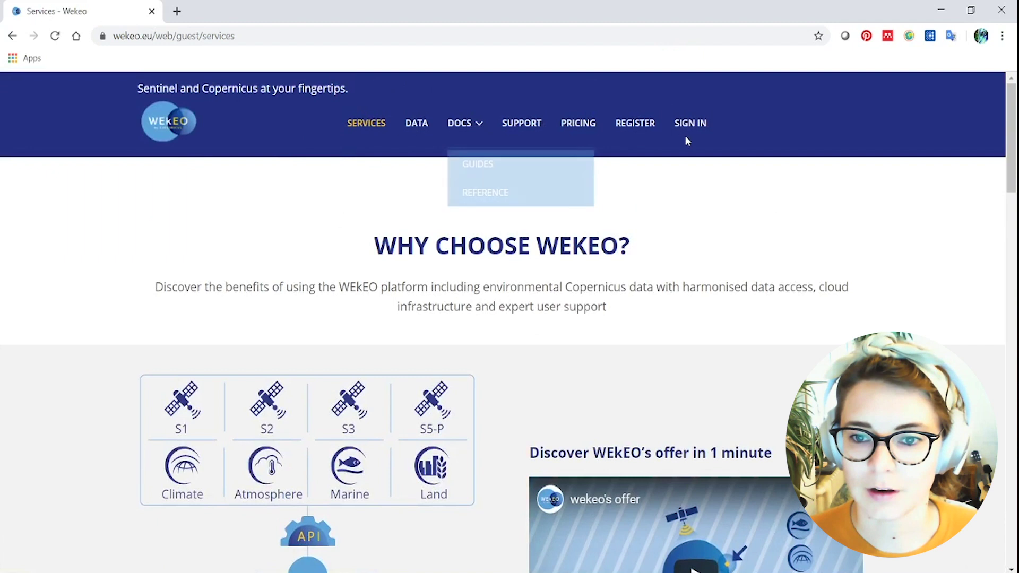
- Open the registration form and view its fields and Subscription plan options
{"action": "left_click", "coordinate": [639, 127]}
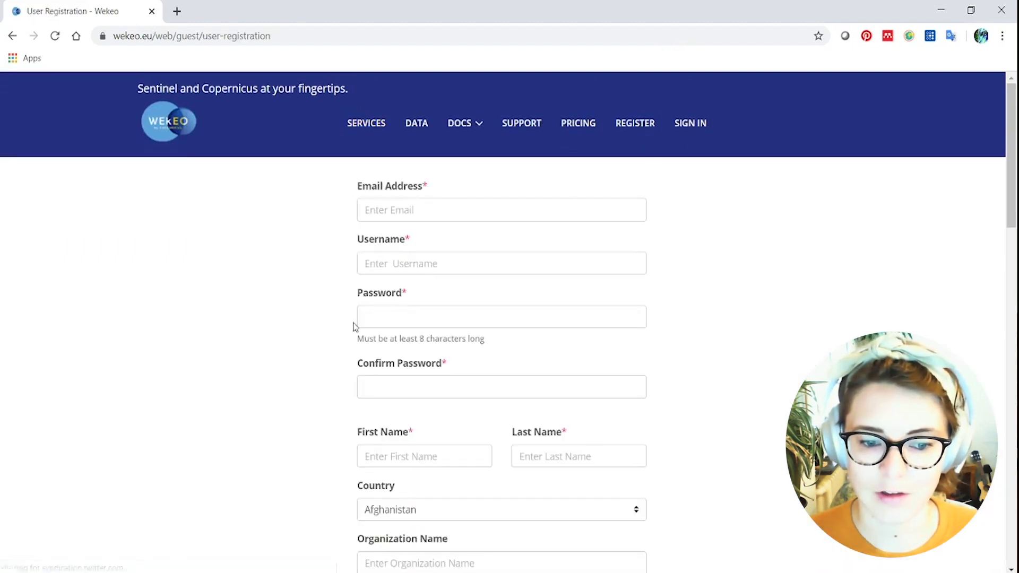
{"action": "scroll", "coordinate": [534, 382], "scroll_direction": "down", "scroll_amount": 4}
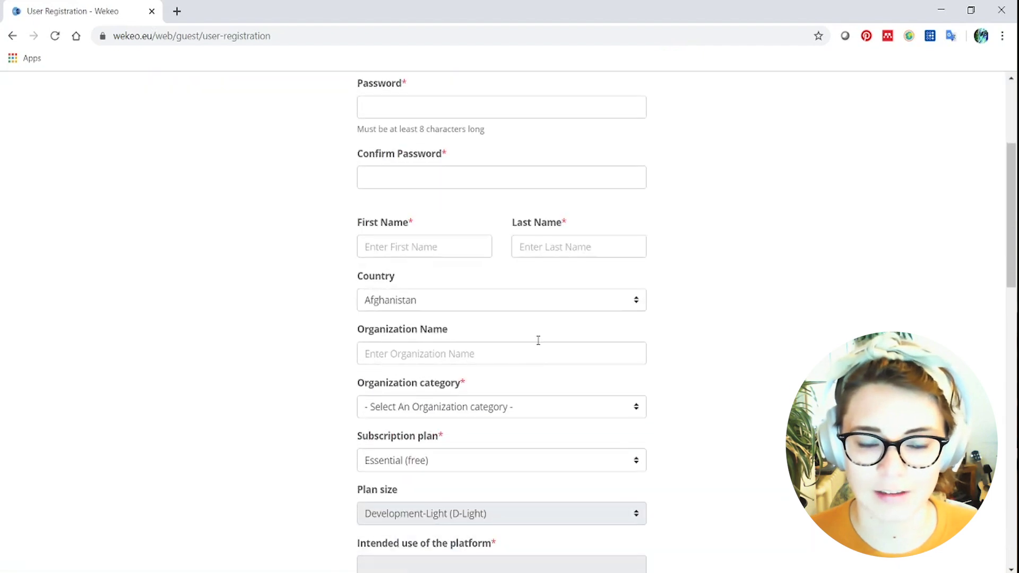
{"action": "scroll", "coordinate": [540, 339], "scroll_direction": "down", "scroll_amount": 4}
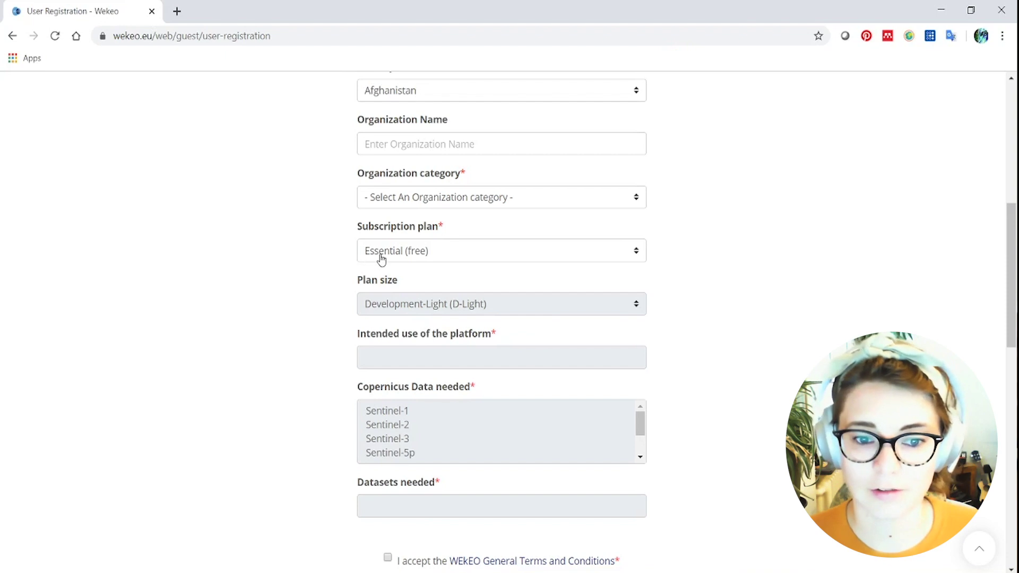
{"action": "left_click", "coordinate": [637, 258]}
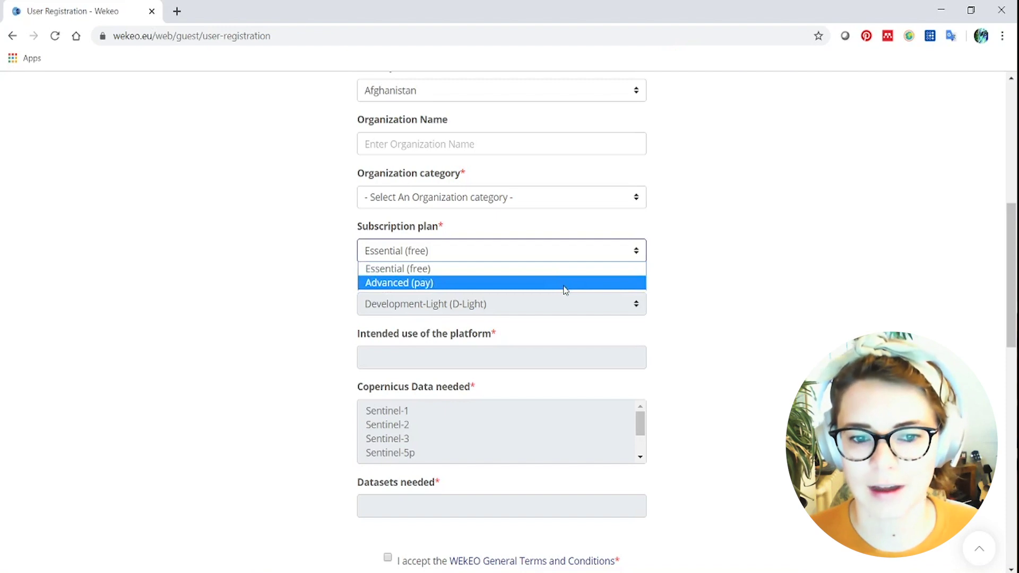
{"action": "scroll", "coordinate": [746, 296], "scroll_direction": "down", "scroll_amount": 4}
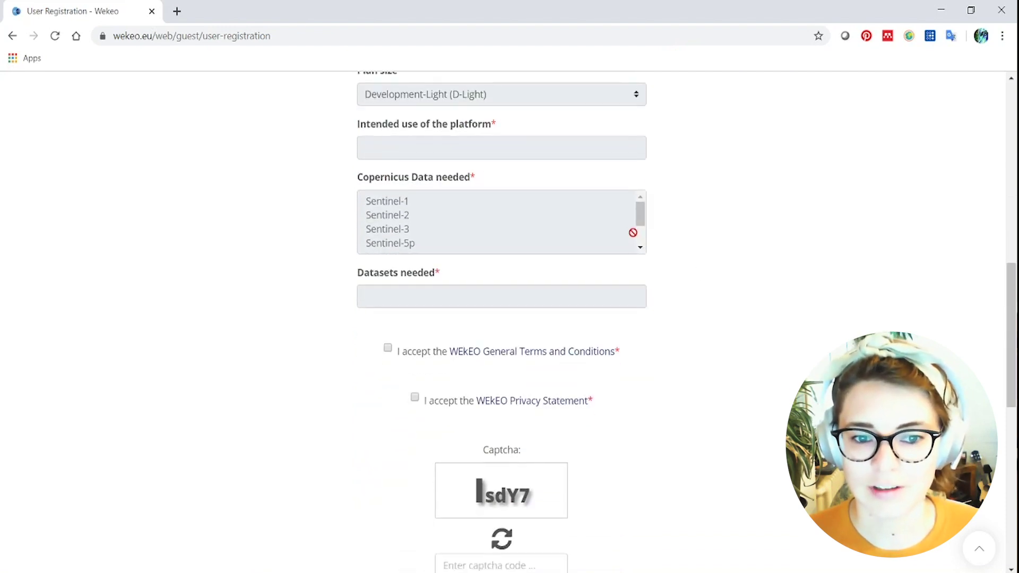
- Finish the form with Create WEkEO Account, then go to the Sign in page
{"action": "mouse_move", "coordinate": [643, 222]}
{"action": "left_mouse_down"}
{"action": "mouse_move", "coordinate": [640, 247]}
{"action": "mouse_move", "coordinate": [642, 216]}
{"action": "left_mouse_up"}
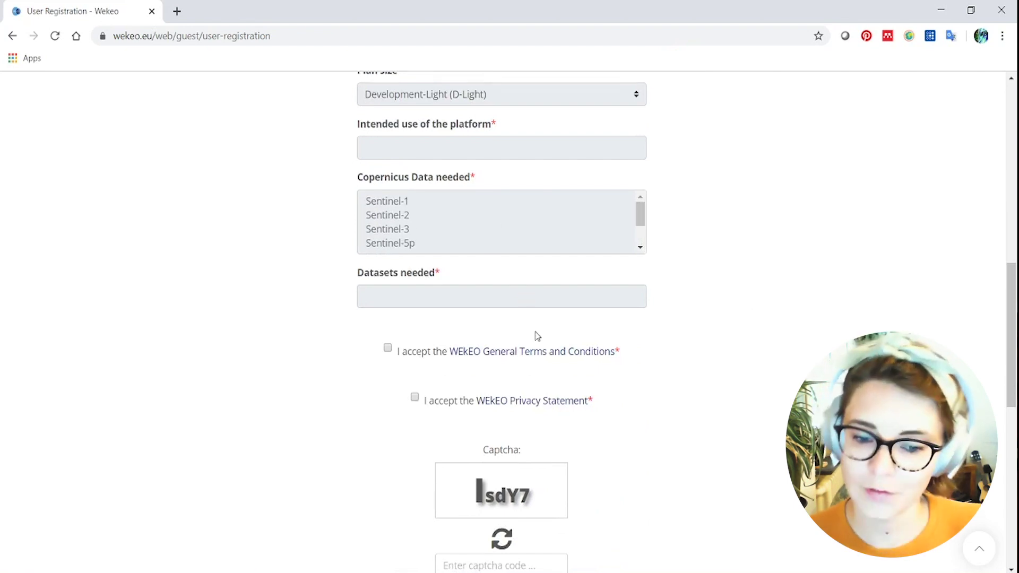
{"action": "scroll", "coordinate": [608, 299], "scroll_direction": "down", "scroll_amount": 3}
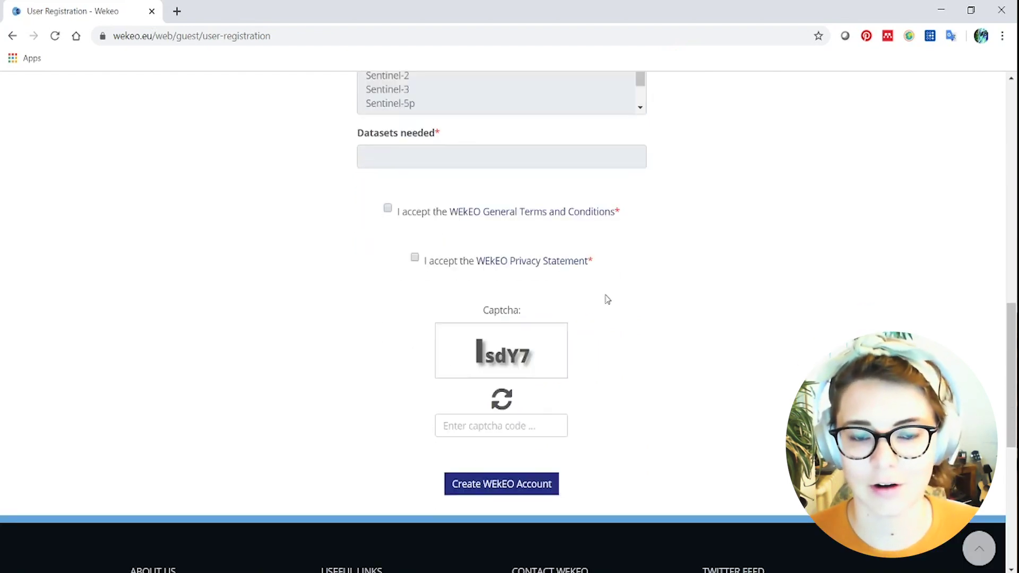
{"action": "left_click", "coordinate": [537, 486]}
{"action": "left_click", "coordinate": [702, 124]}
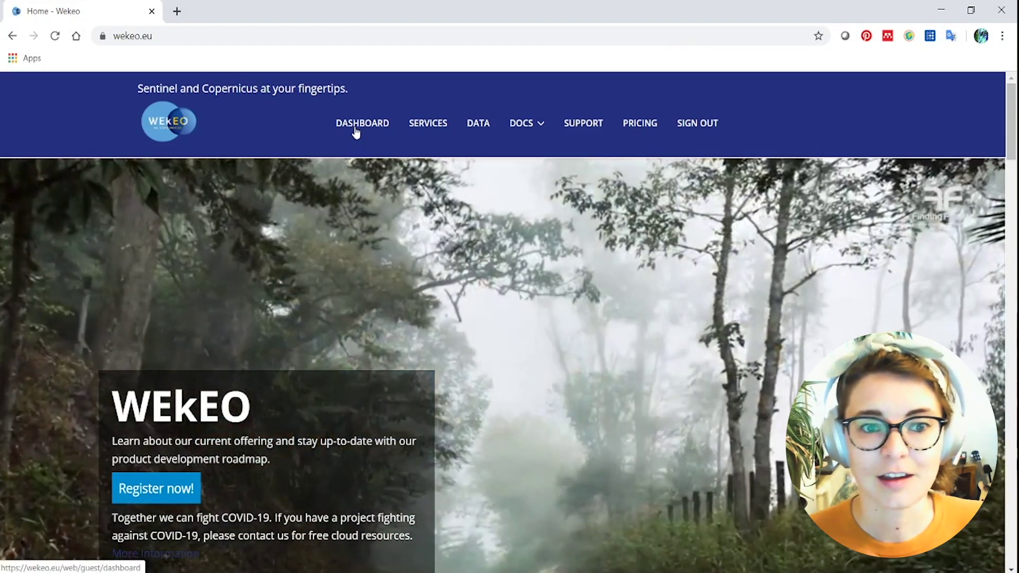
- Open the Dashboard Profile page showing account details and the Essential (free) subscription plan
{"action": "left_click", "coordinate": [356, 130]}
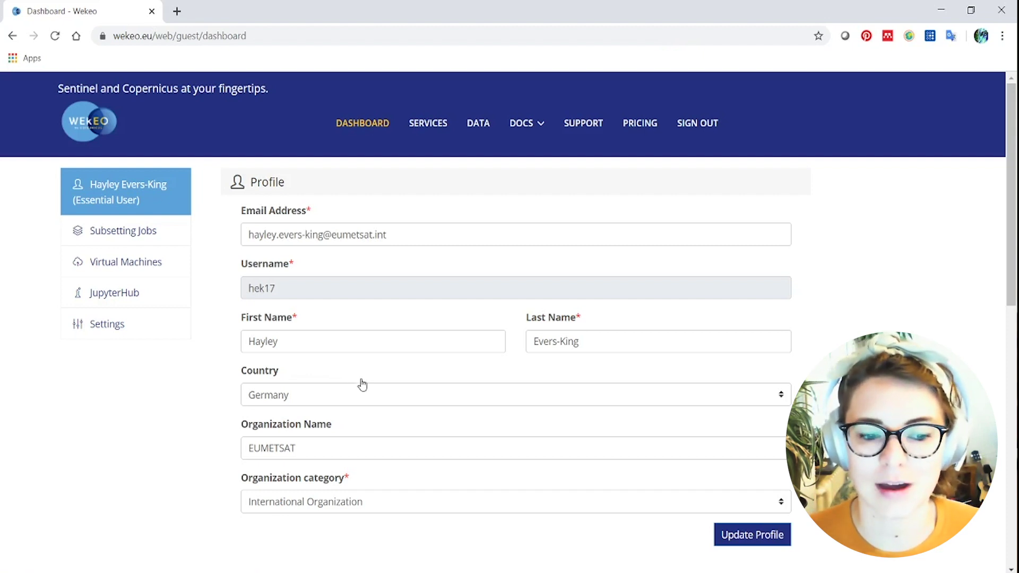
{"action": "scroll", "coordinate": [369, 393], "scroll_direction": "down", "scroll_amount": 3}
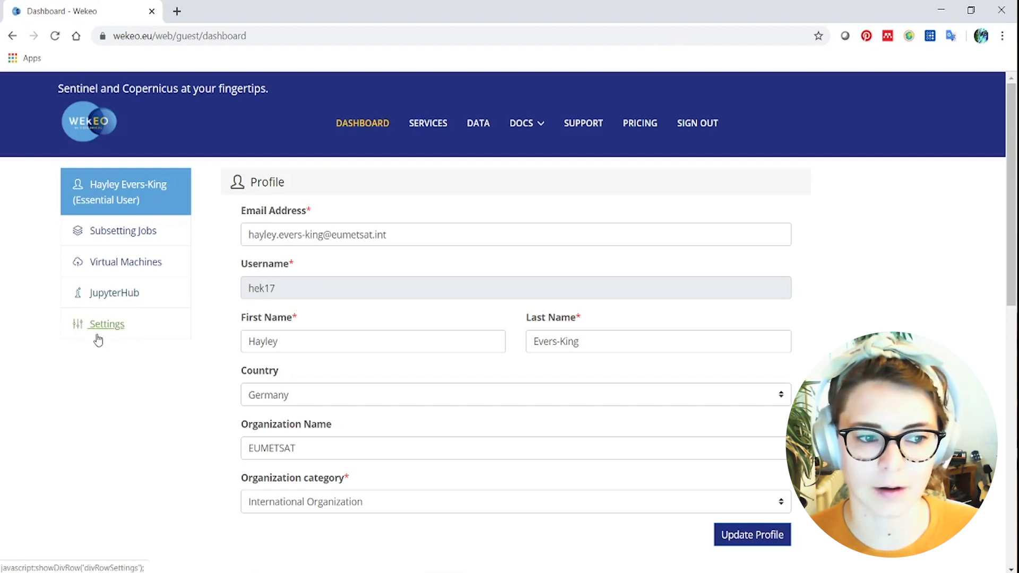
- Check the empty Subsetting Jobs list, then go to the DATA viewer
{"action": "left_click", "coordinate": [148, 239]}
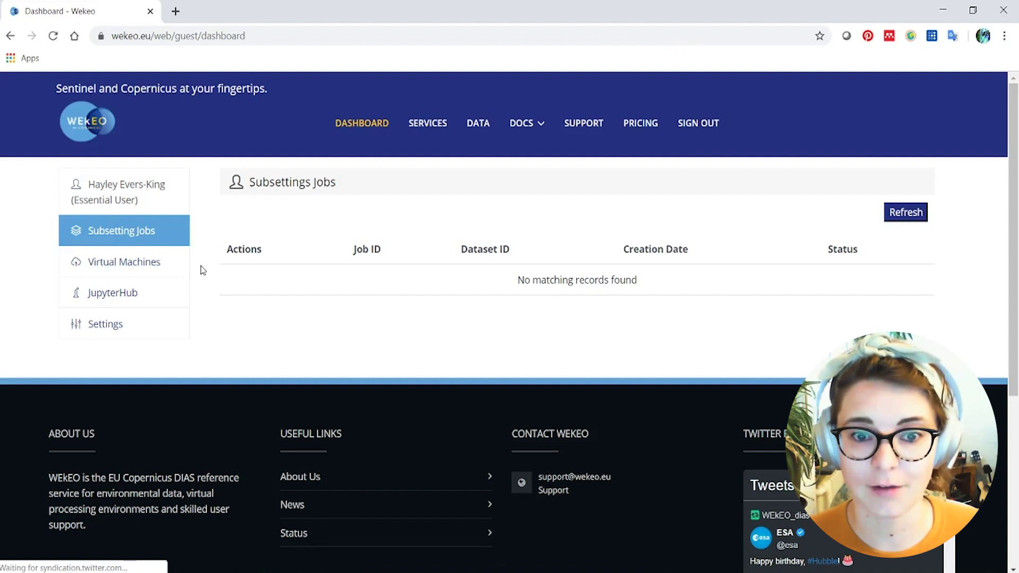
{"action": "left_click", "coordinate": [478, 123]}
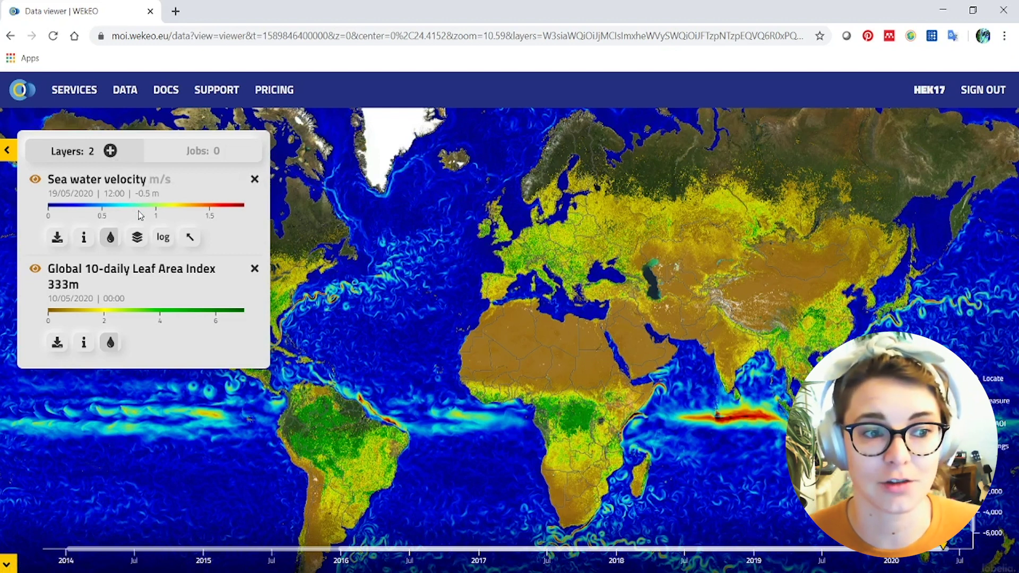
- Open the dataset catalogue and expand the SENSOR filter to list Altimetric, C-SAR, MSI, OLCI, SLSTR, SRAL values
{"action": "left_click", "coordinate": [109, 151]}
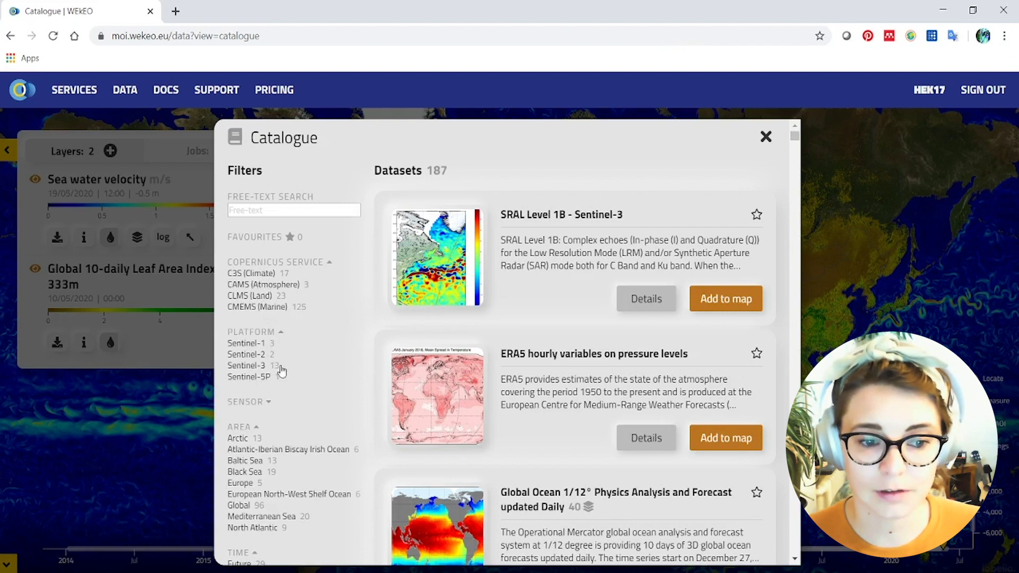
{"action": "scroll", "coordinate": [313, 370], "scroll_direction": "down", "scroll_amount": 1}
{"action": "left_click", "coordinate": [266, 334]}
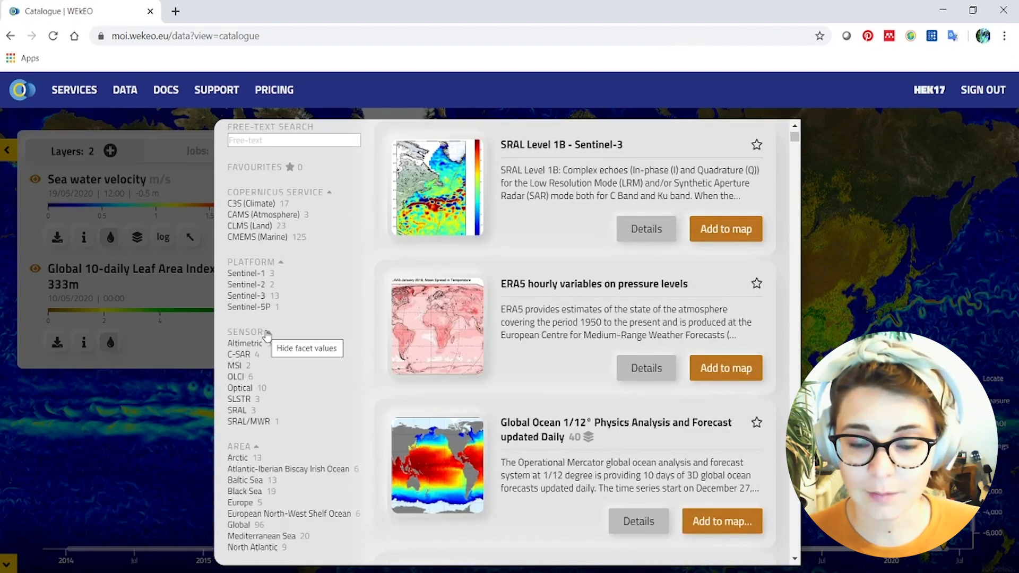
{"action": "scroll", "coordinate": [279, 340], "scroll_direction": "down", "scroll_amount": 4}
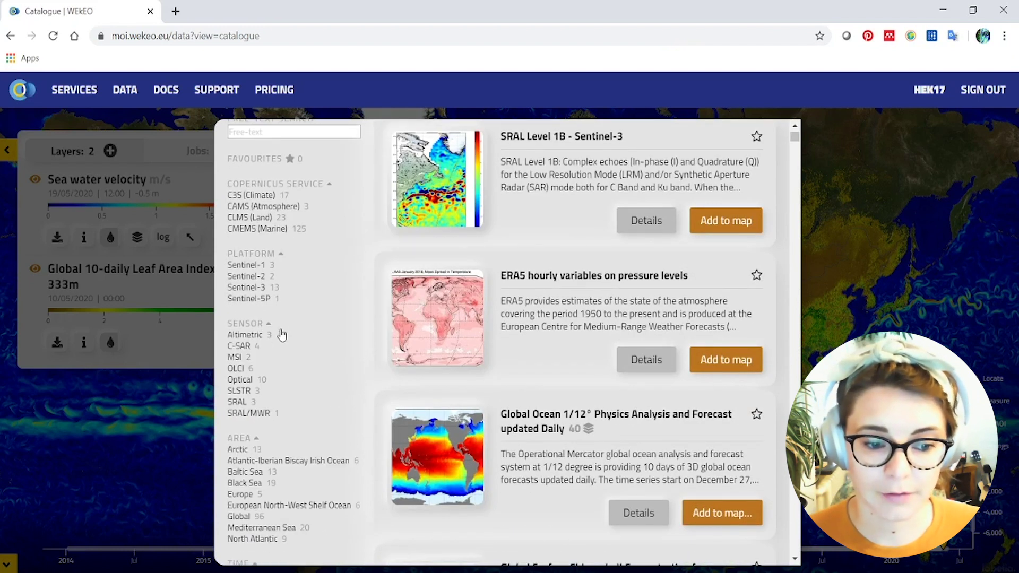
{"action": "scroll", "coordinate": [281, 366], "scroll_direction": "down", "scroll_amount": 1}
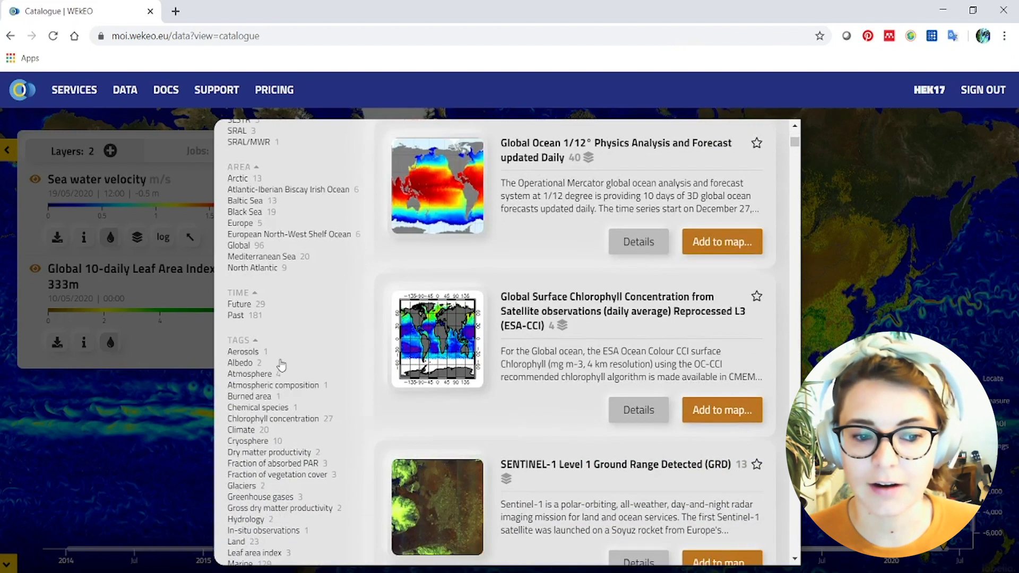
{"action": "scroll", "coordinate": [277, 339], "scroll_direction": "down", "scroll_amount": 1}
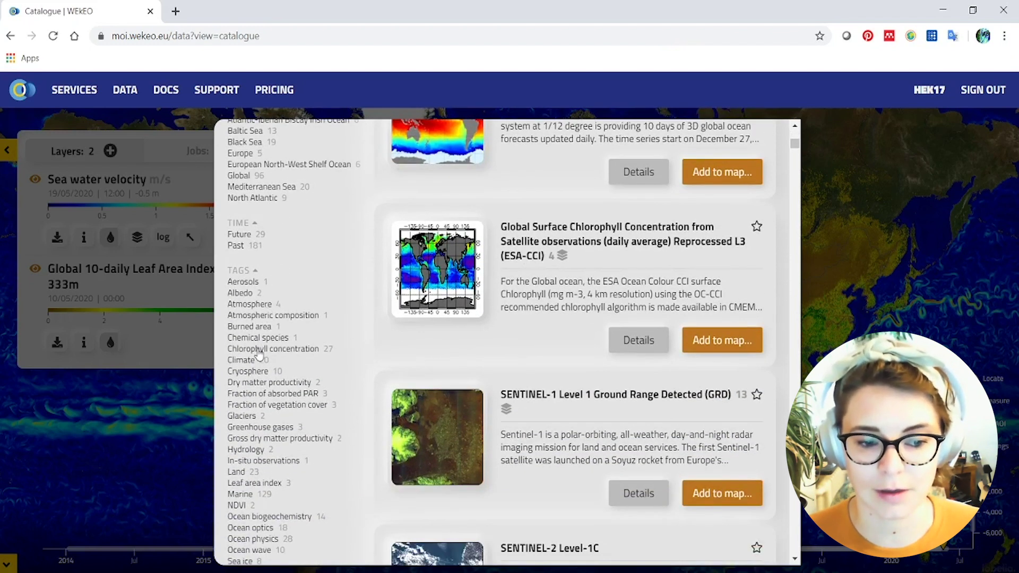
{"action": "scroll", "coordinate": [298, 345], "scroll_direction": "down", "scroll_amount": 4}
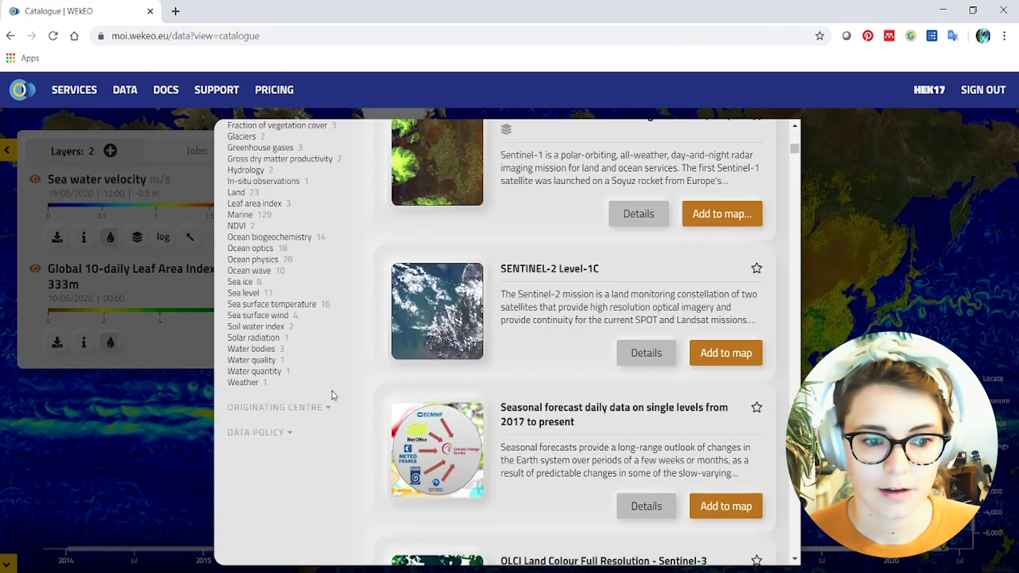
{"action": "scroll", "coordinate": [329, 387], "scroll_direction": "up", "scroll_amount": 10}
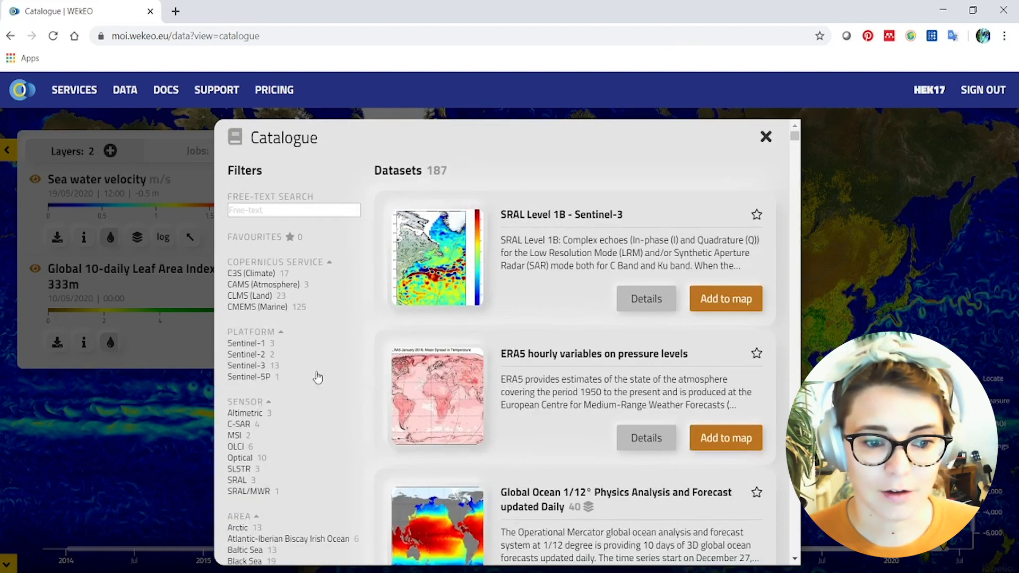
- Filter the catalogue to Sentinel-3 and add OLCI Ocean Colour Full Resolution to the map
{"action": "left_click", "coordinate": [268, 366]}
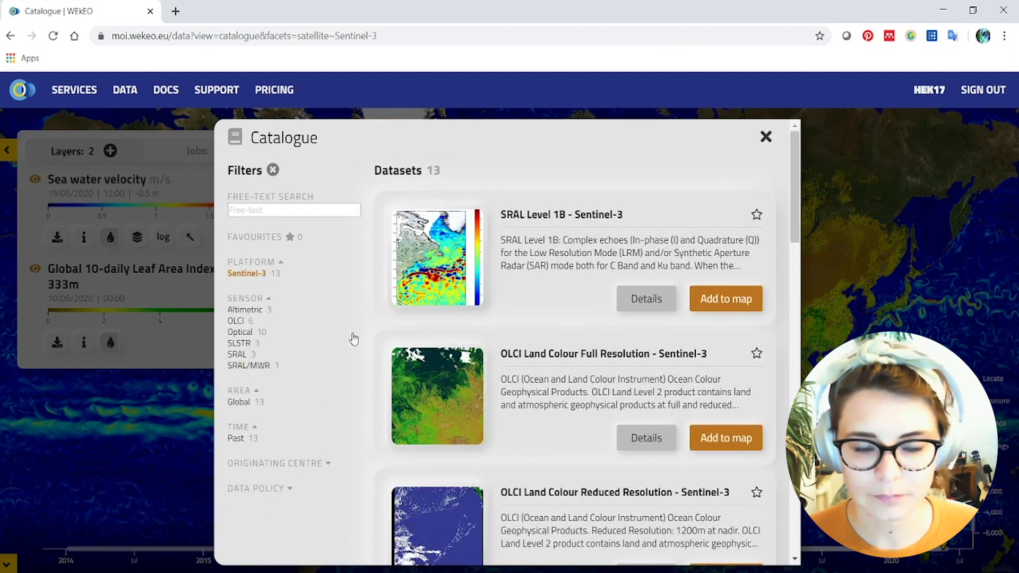
{"action": "scroll", "coordinate": [672, 338], "scroll_direction": "down", "scroll_amount": 1}
{"action": "scroll", "coordinate": [672, 338], "scroll_direction": "down", "scroll_amount": 2}
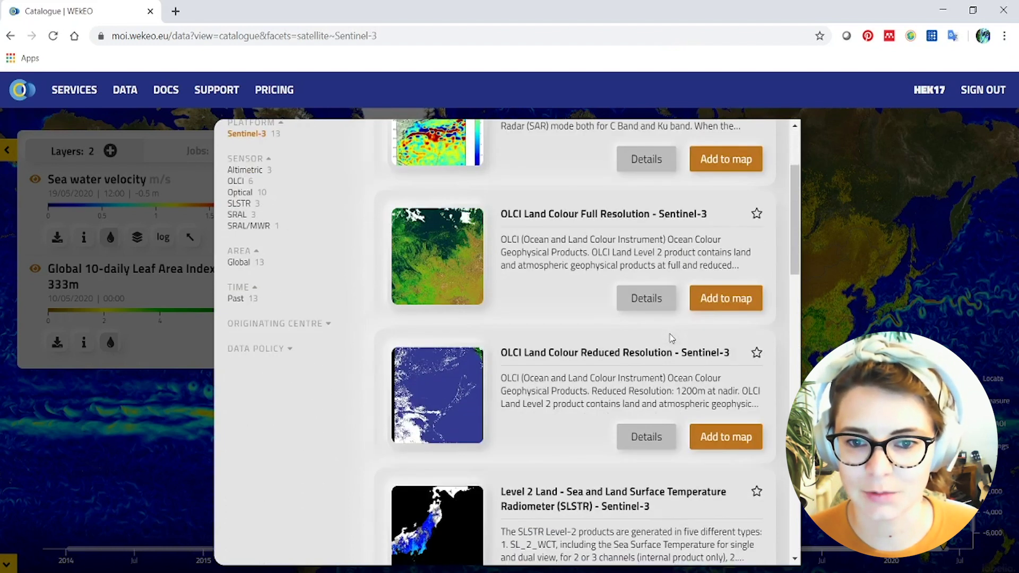
{"action": "scroll", "coordinate": [632, 383], "scroll_direction": "down", "scroll_amount": 1}
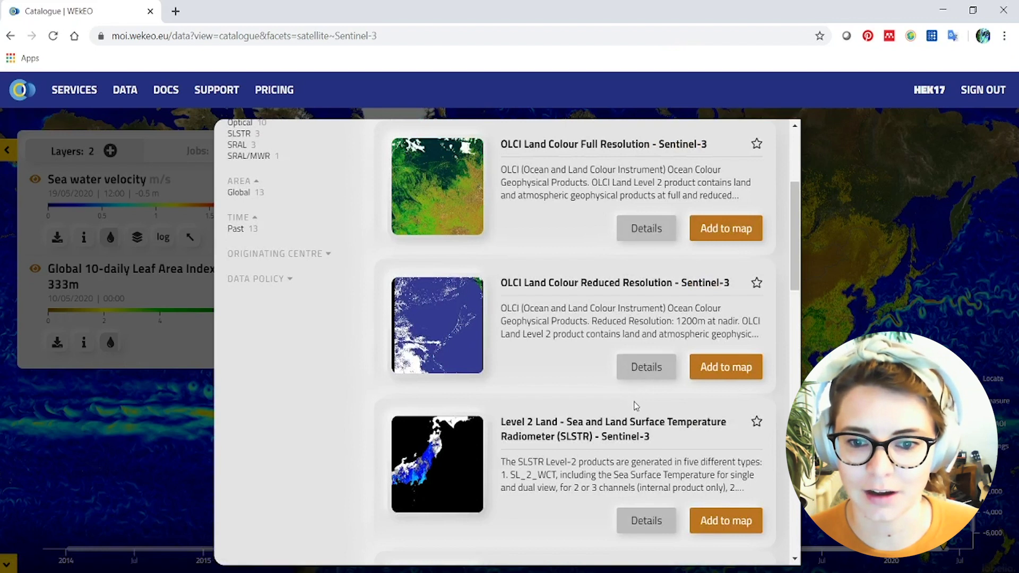
{"action": "scroll", "coordinate": [629, 423], "scroll_direction": "down", "scroll_amount": 6}
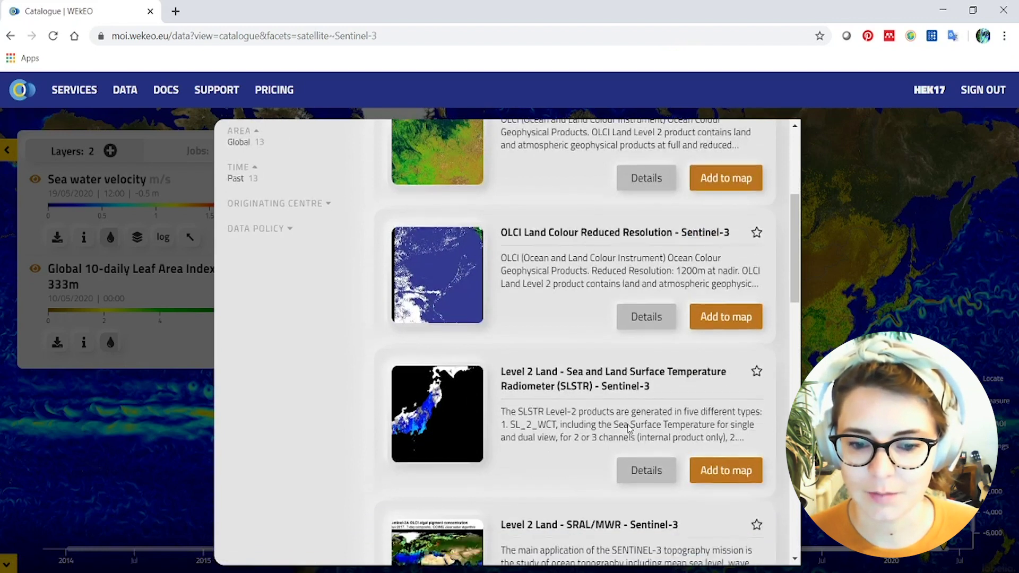
{"action": "scroll", "coordinate": [630, 428], "scroll_direction": "down", "scroll_amount": 4}
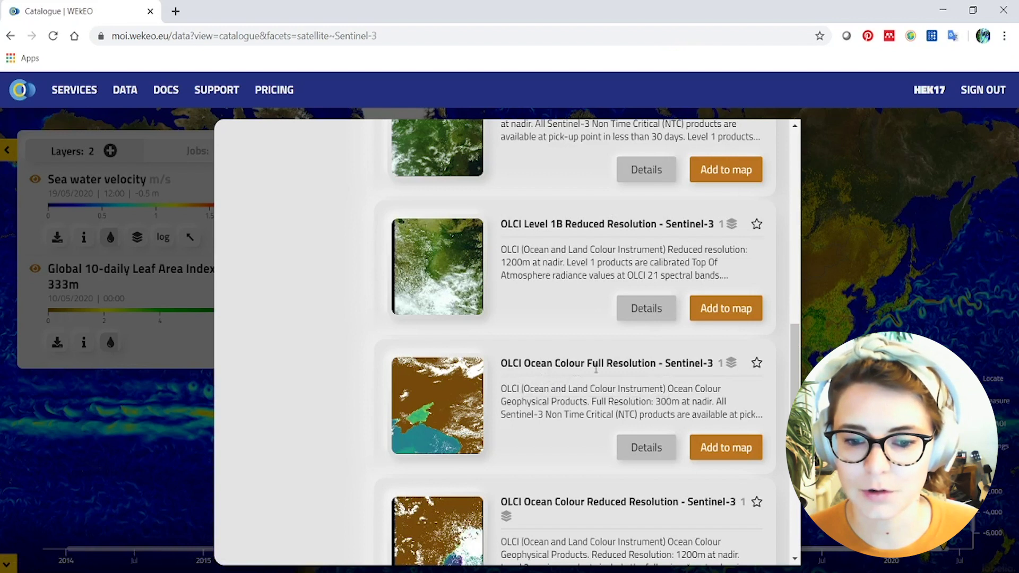
{"action": "left_click", "coordinate": [711, 447]}
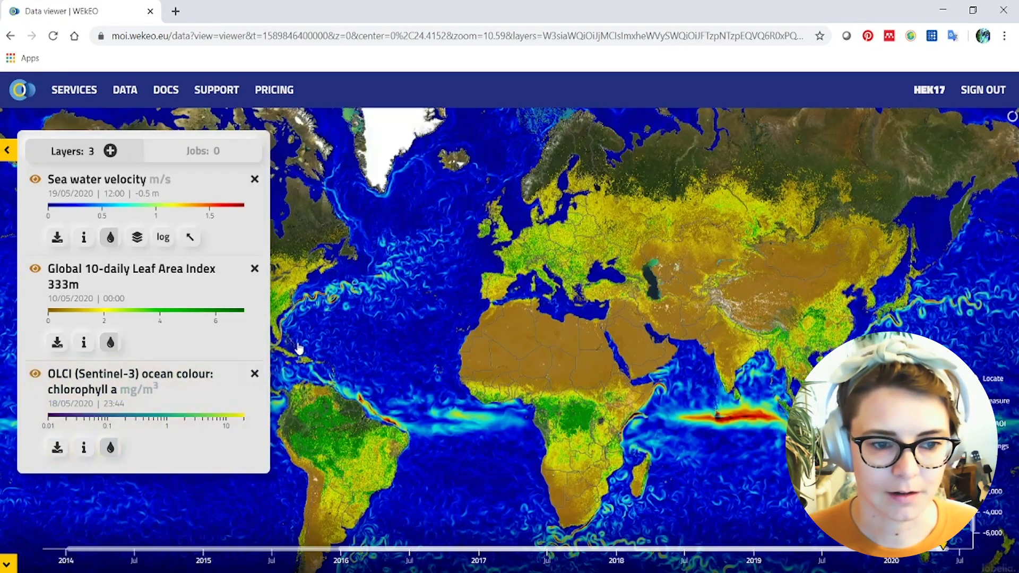
- Remove the Leaf Area Index and Sea water velocity layers, then open the OLCI chlorophyll download form
{"action": "left_click", "coordinate": [255, 269]}
{"action": "left_click", "coordinate": [255, 178]}
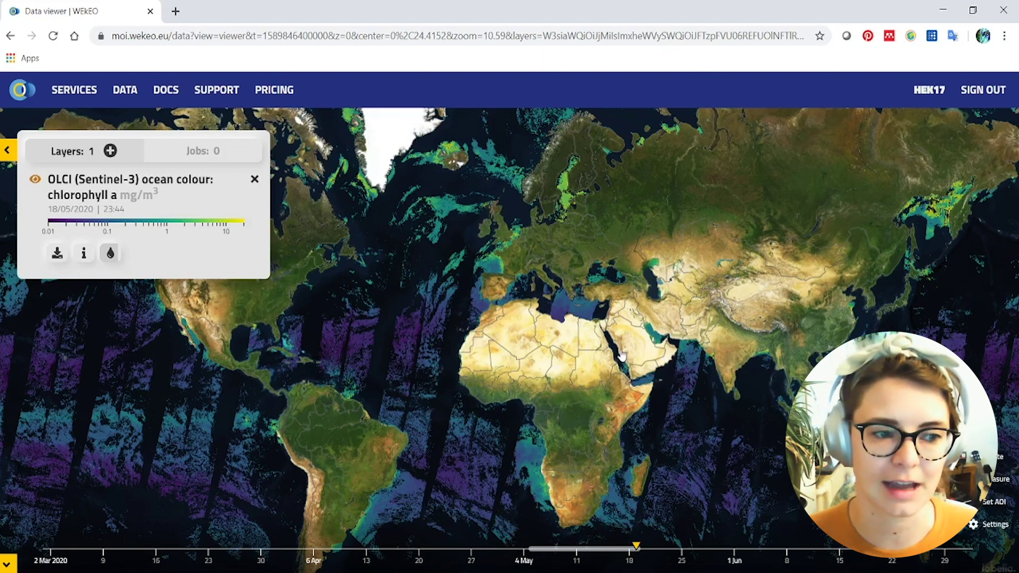
{"action": "left_click", "coordinate": [60, 257]}
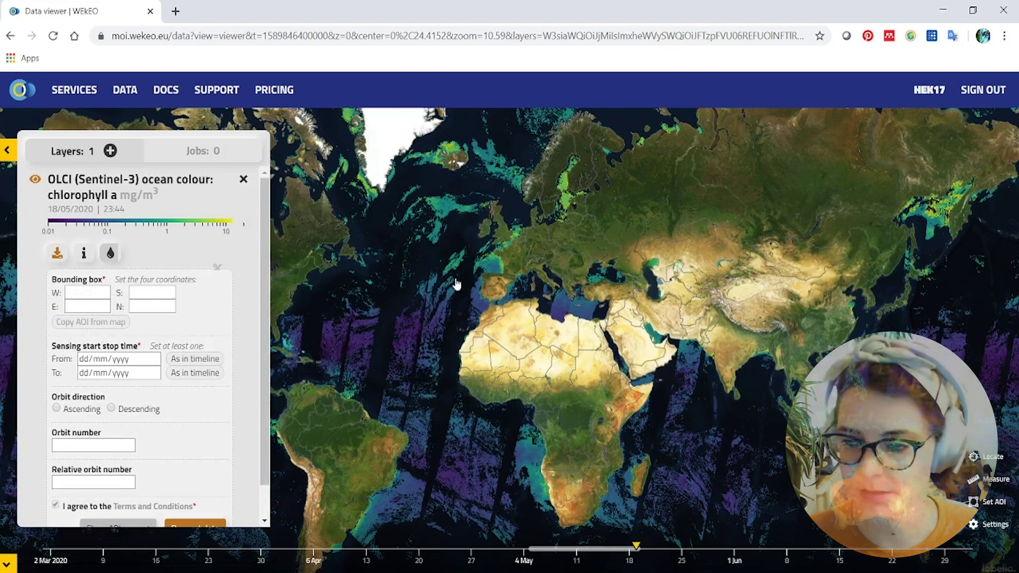
- Draw an area of interest over the Iberian Peninsula and copy it into the bounding box
{"action": "left_click", "coordinate": [990, 504]}
{"action": "left_click", "coordinate": [471, 247]}
{"action": "left_click", "coordinate": [490, 280]}
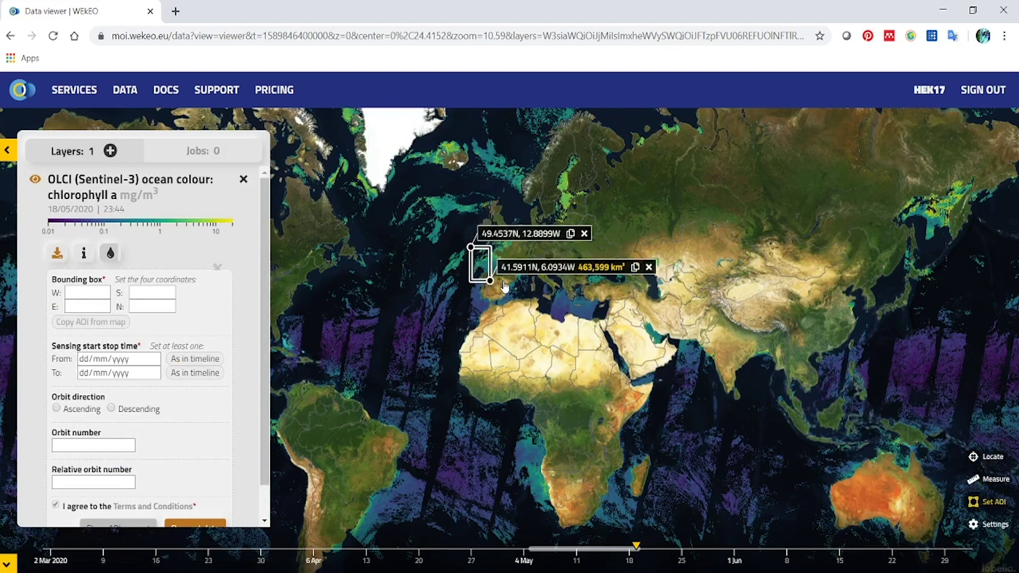
{"action": "left_click", "coordinate": [506, 282]}
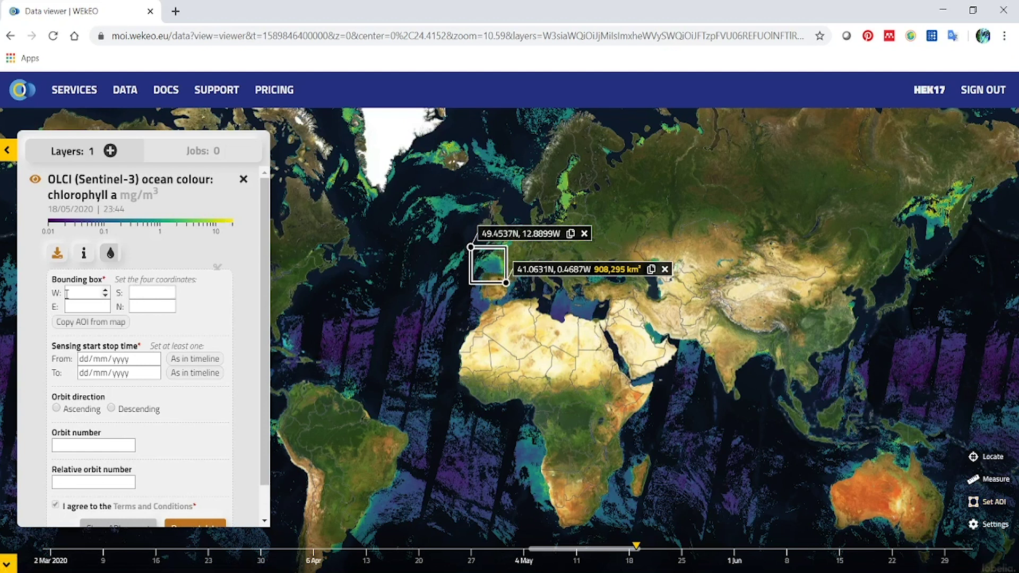
{"action": "left_click", "coordinate": [85, 322]}
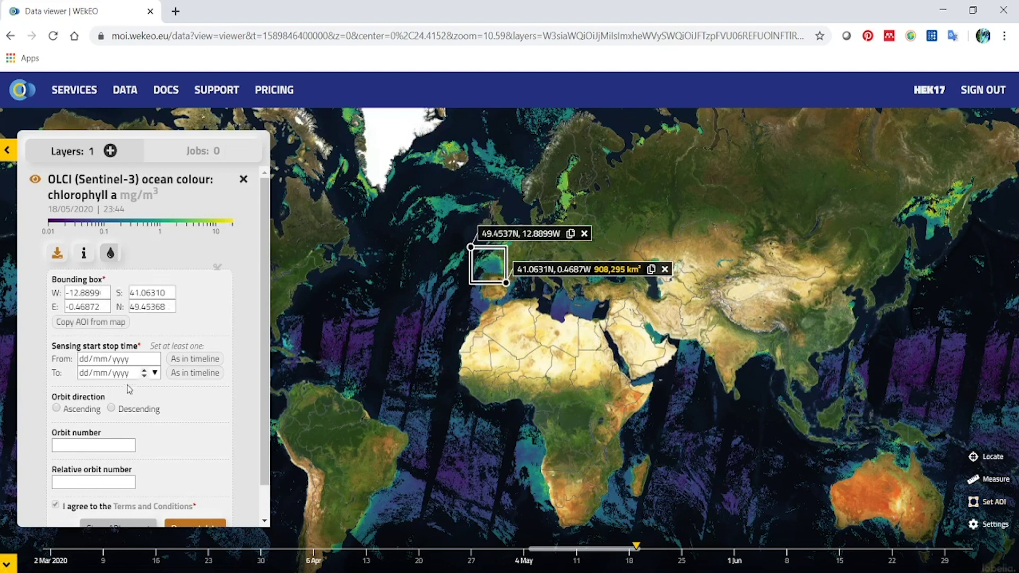
- Set the sensing dates from 18/05/2020 to 19/05/2020 and request the data
{"action": "left_click", "coordinate": [154, 359]}
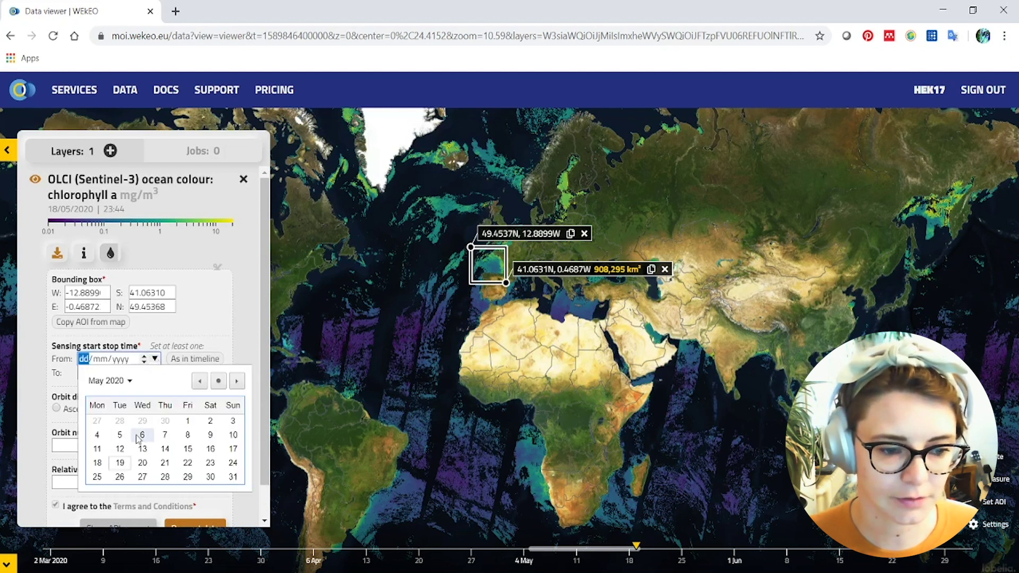
{"action": "left_click", "coordinate": [98, 463]}
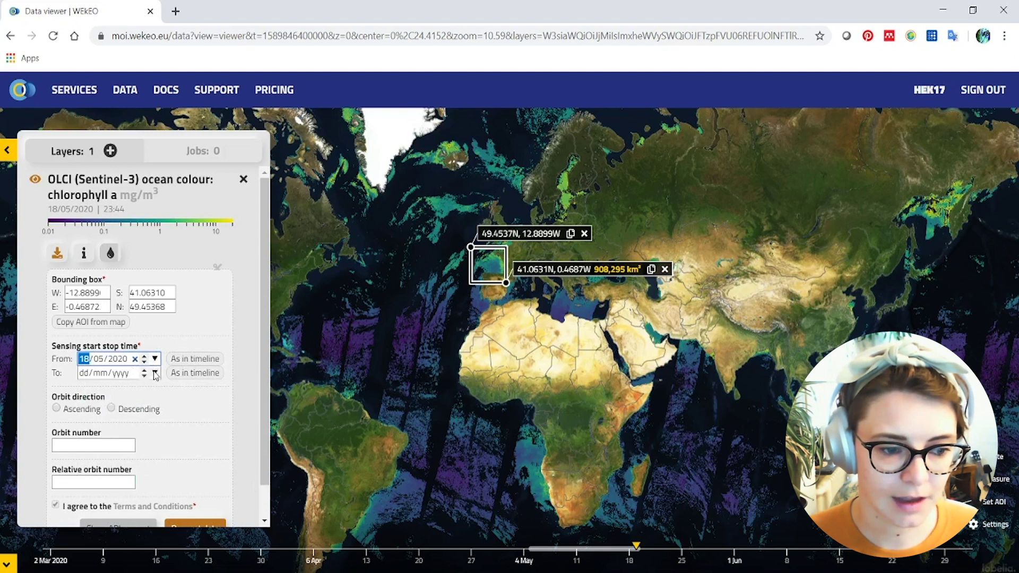
{"action": "left_click", "coordinate": [155, 373]}
{"action": "left_click", "coordinate": [120, 476]}
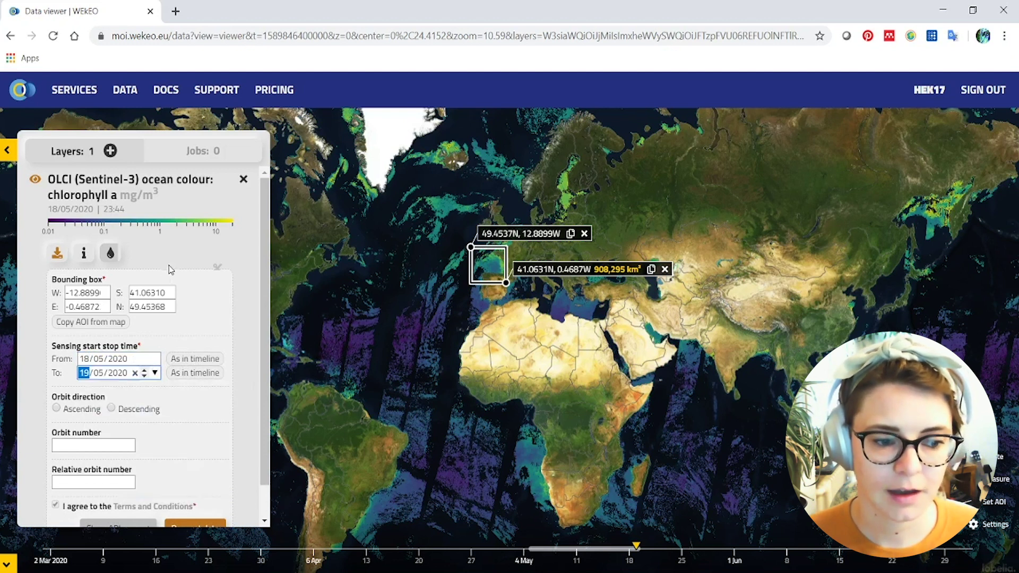
{"action": "scroll", "coordinate": [175, 329], "scroll_direction": "down", "scroll_amount": 1}
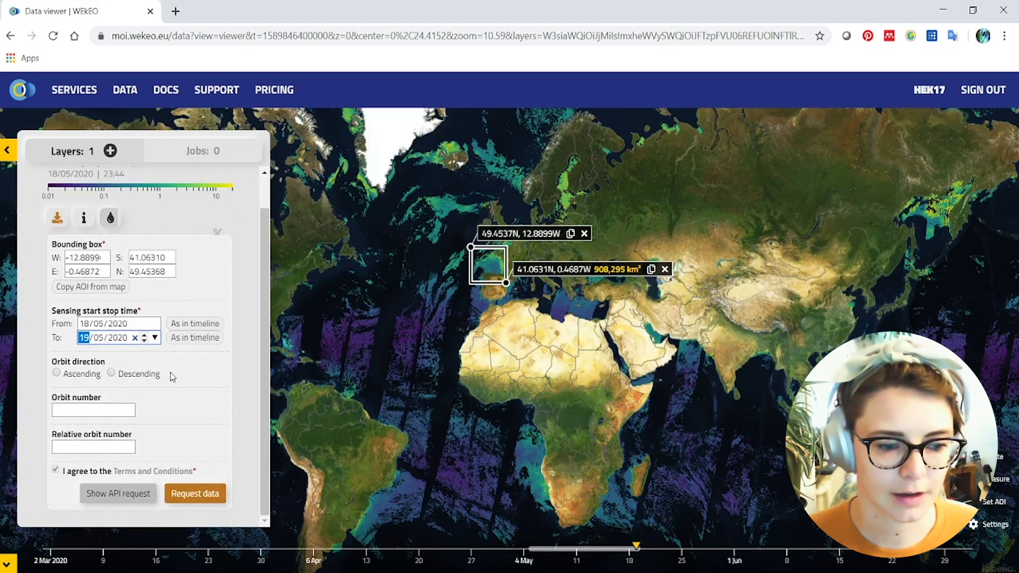
{"action": "left_click", "coordinate": [203, 494]}
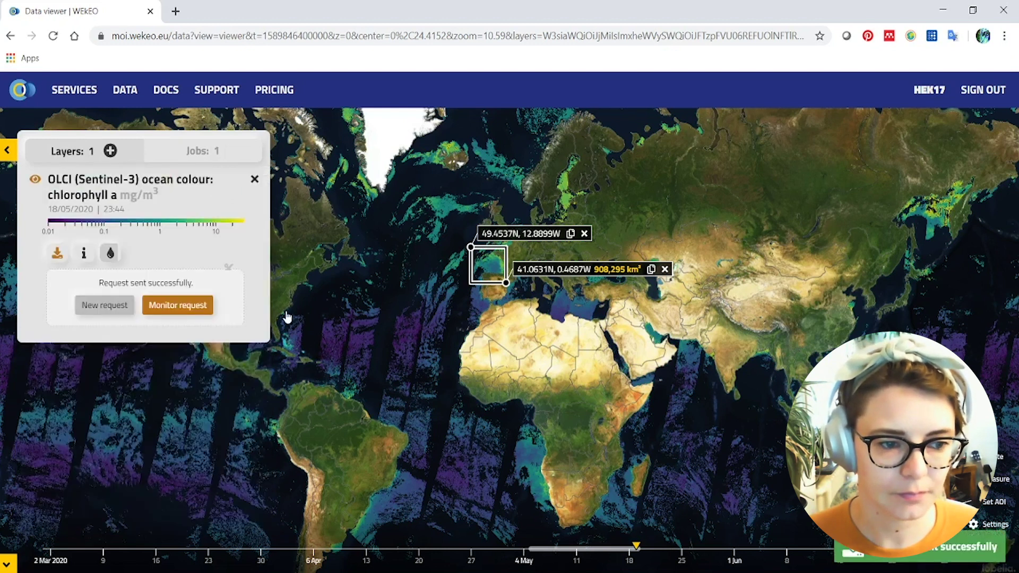
- Open the Jobs list and view the completed chlorophyll job's 5 Sentinel-3 OLCI WFR results
{"action": "left_click", "coordinate": [170, 311]}
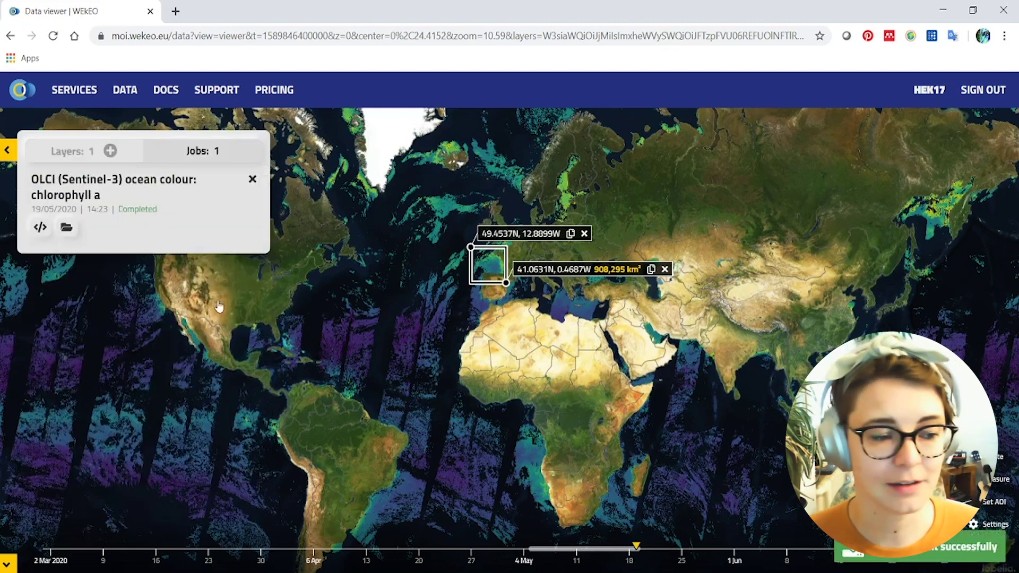
{"action": "left_click", "coordinate": [66, 227]}
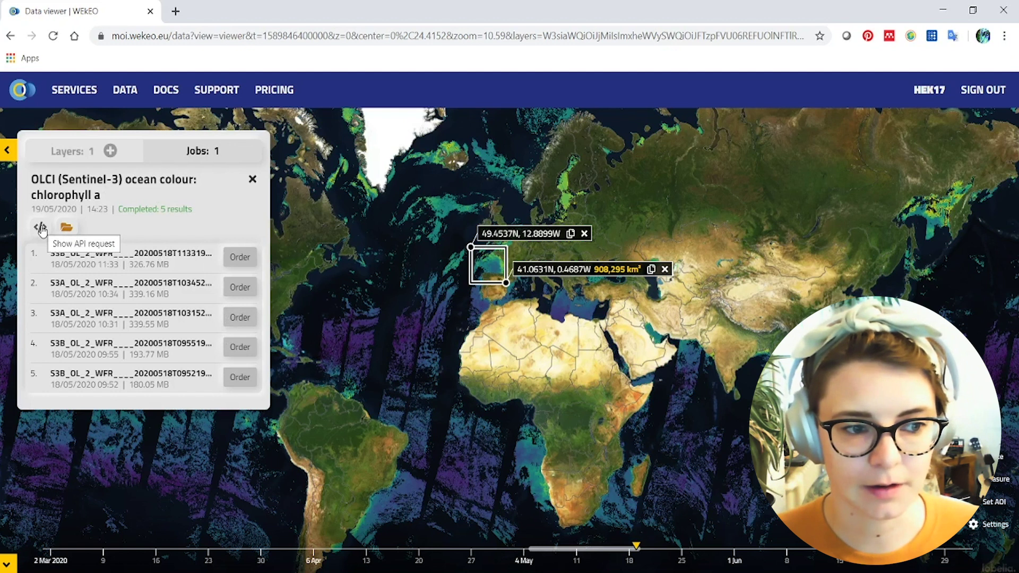
{"action": "left_click", "coordinate": [41, 228]}
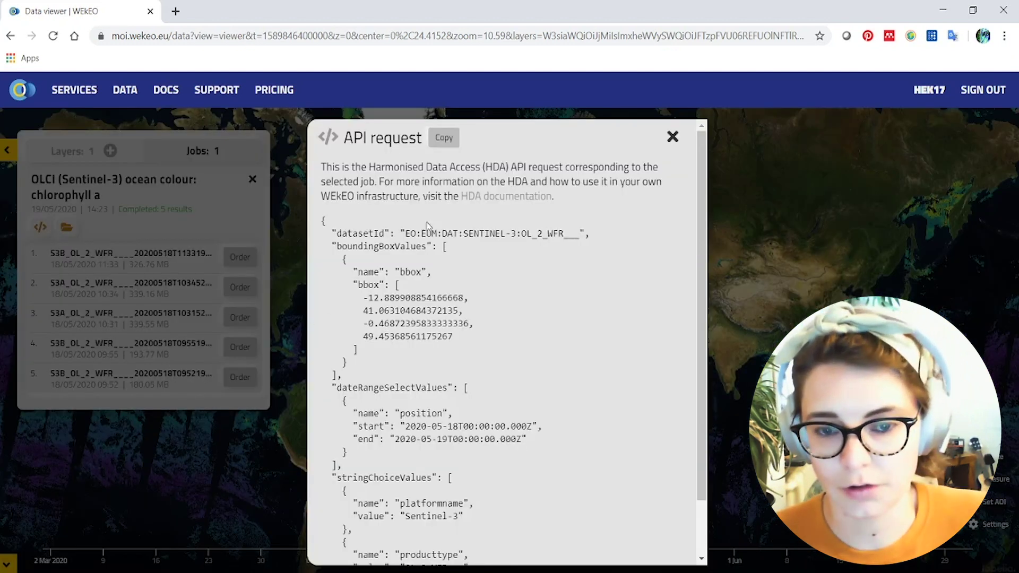
{"action": "scroll", "coordinate": [425, 305], "scroll_direction": "down", "scroll_amount": 2}
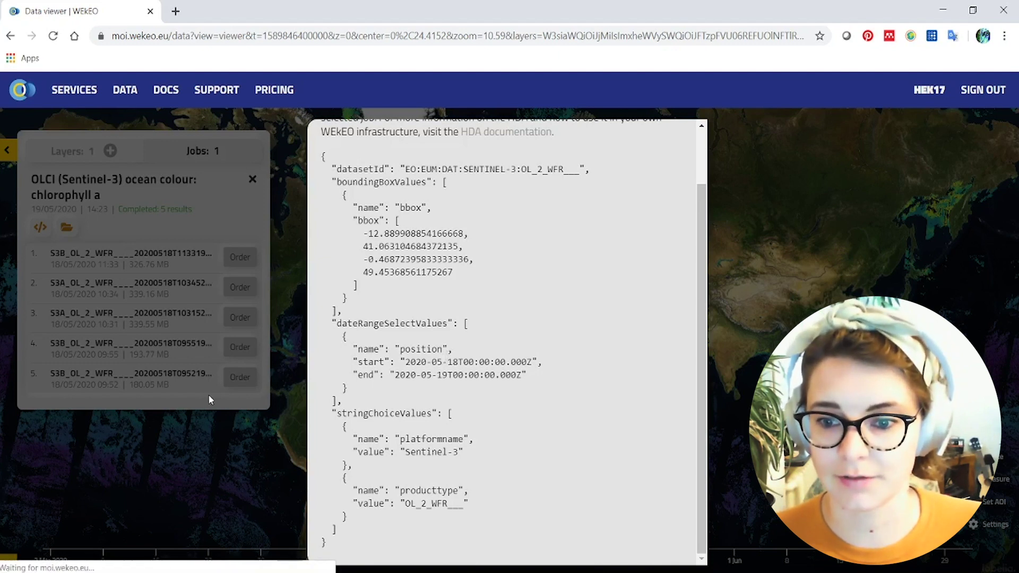
{"action": "scroll", "coordinate": [701, 318], "scroll_direction": "up", "scroll_amount": 2}
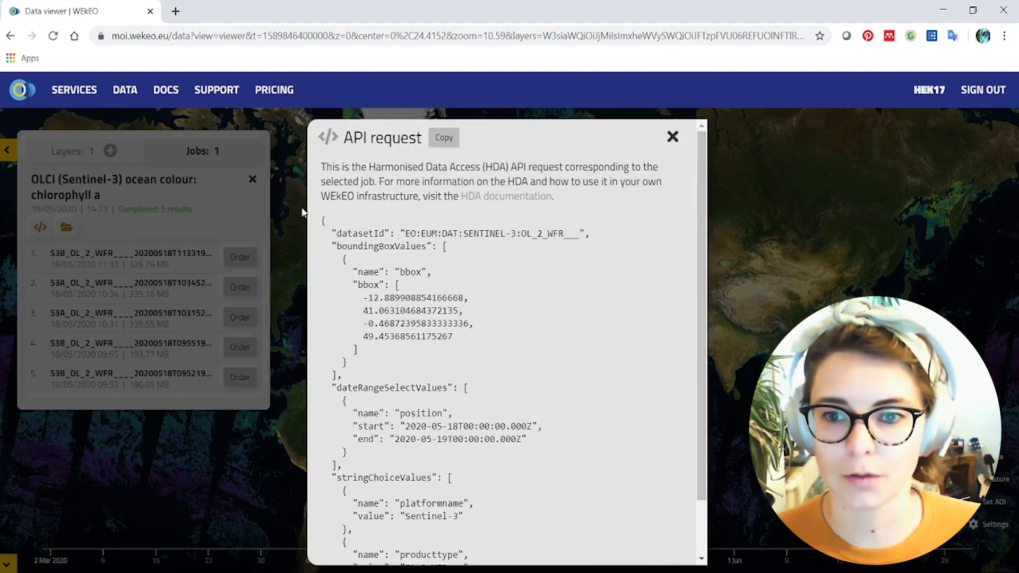
{"action": "key", "text": "Escape"}
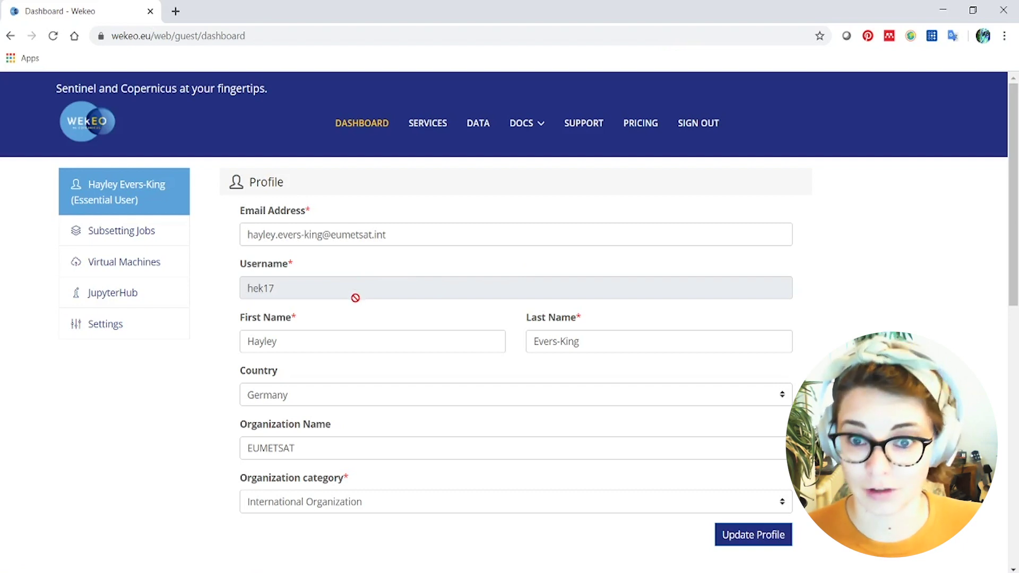
- Launch JupyterHub from the dashboard sidebar to open JupyterLab with the wekeo-training folder
{"action": "left_click", "coordinate": [129, 294]}
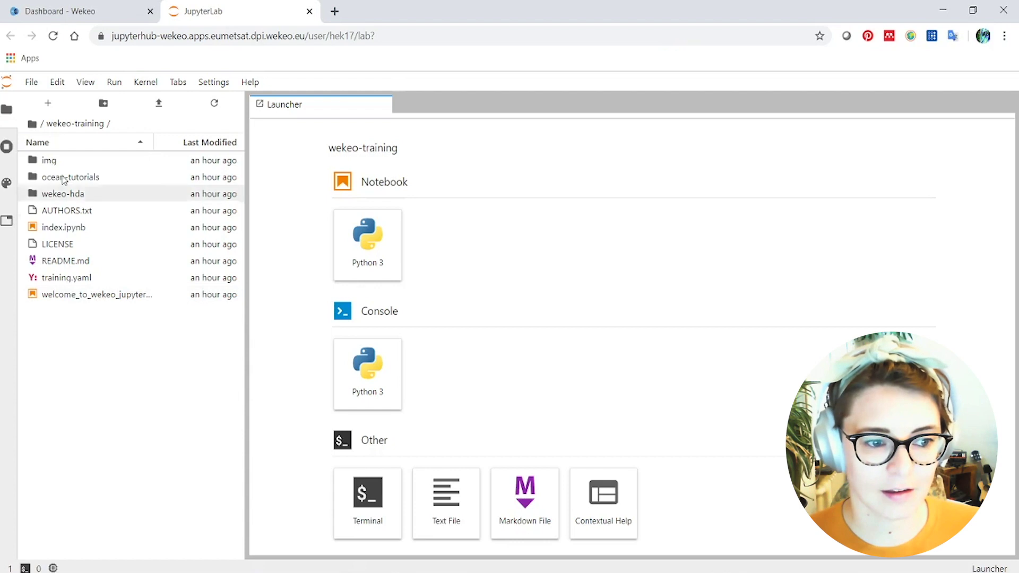
- Open welcome_to_wekeo_jupyterlab.ipynb, then wekeo_harmonized_data_access_api.ipynb from the wekeo-hda folder
{"action": "double_click", "coordinate": [81, 295]}
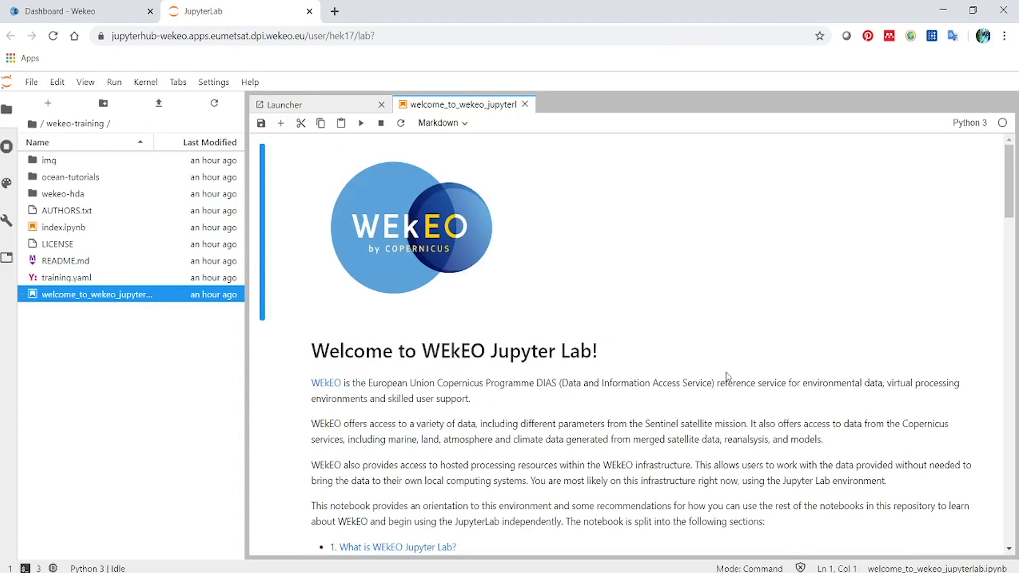
{"action": "double_click", "coordinate": [78, 178]}
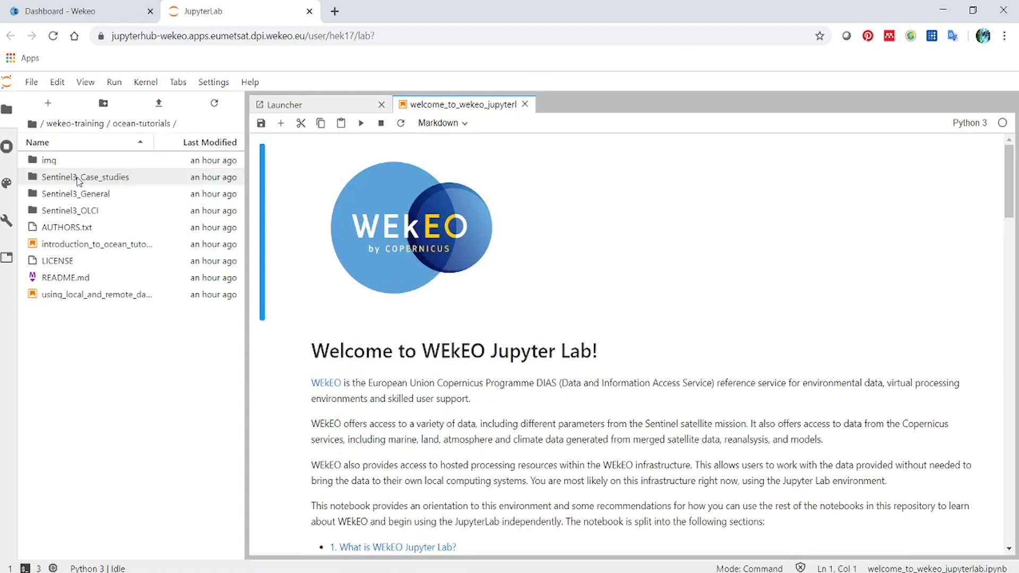
{"action": "left_click", "coordinate": [97, 124]}
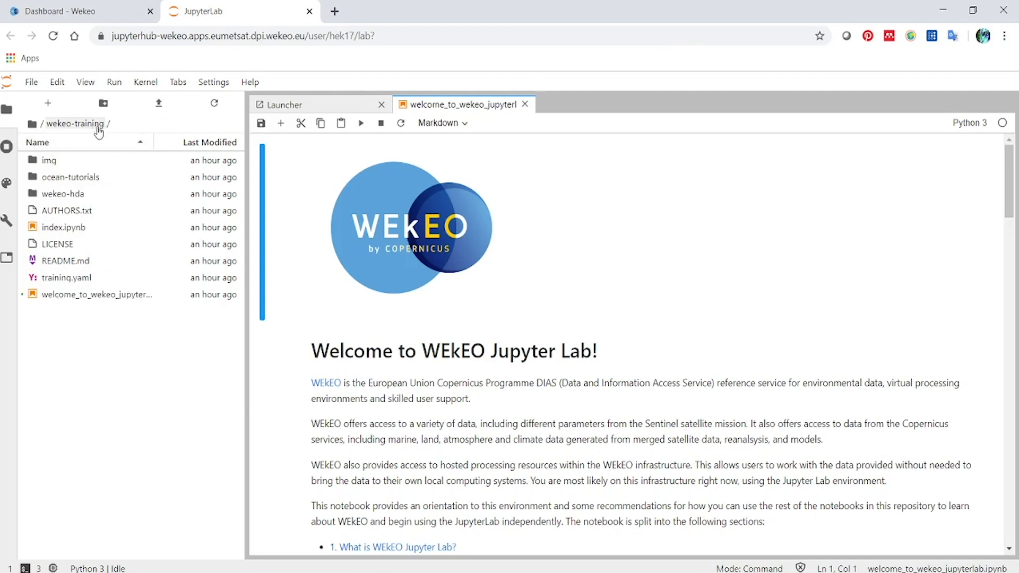
{"action": "double_click", "coordinate": [68, 196]}
{"action": "double_click", "coordinate": [93, 261]}
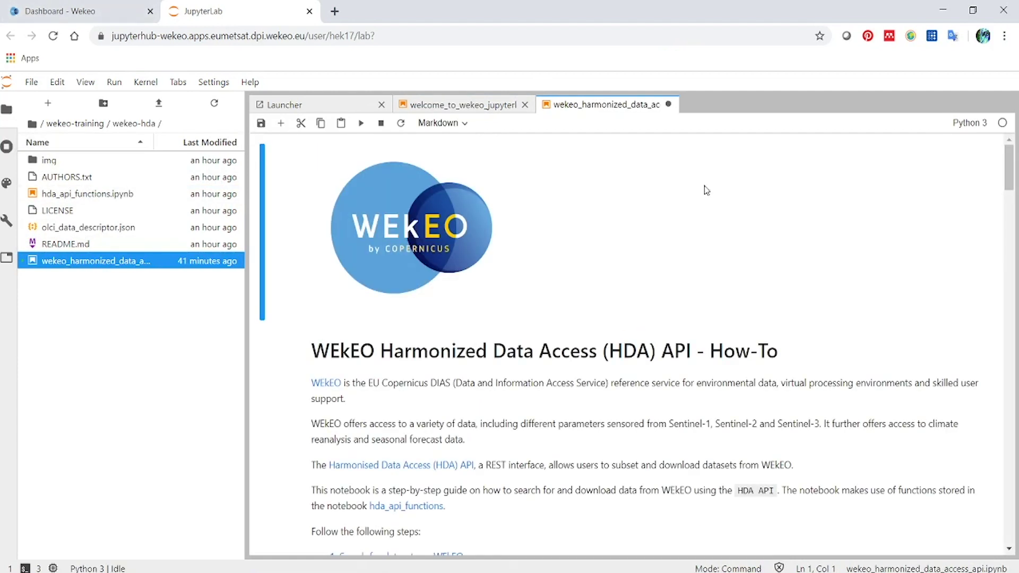
{"action": "scroll", "coordinate": [690, 212], "scroll_direction": "down", "scroll_amount": 1}
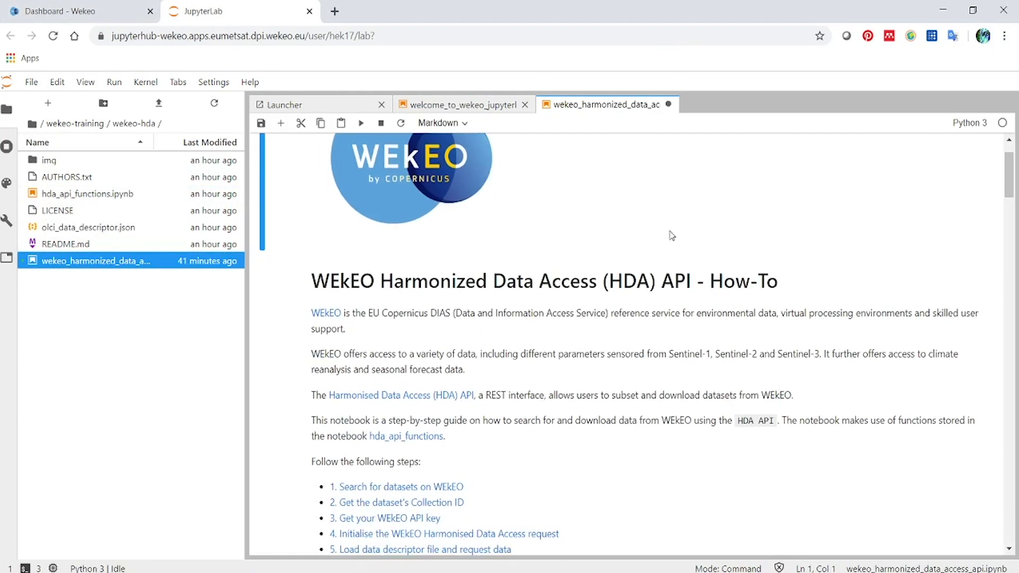
{"action": "scroll", "coordinate": [671, 235], "scroll_direction": "down", "scroll_amount": 3}
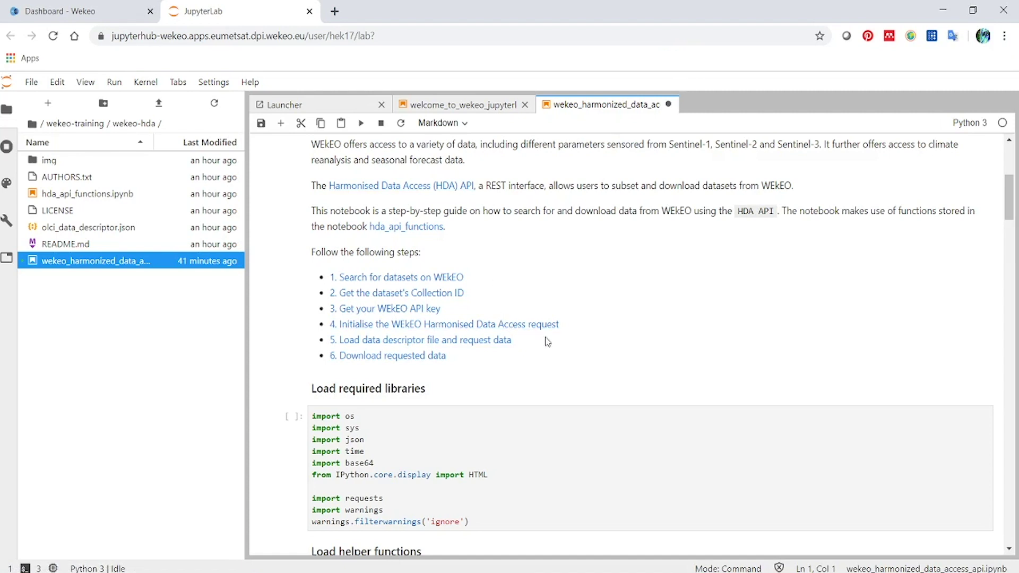
{"action": "scroll", "coordinate": [552, 324], "scroll_direction": "down", "scroll_amount": 3}
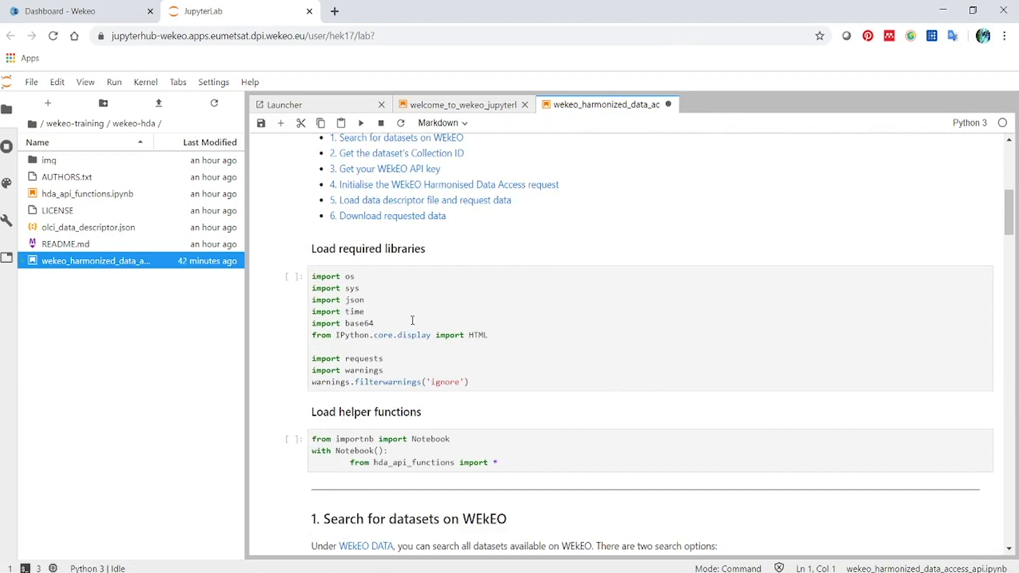
{"action": "scroll", "coordinate": [493, 278], "scroll_direction": "down", "scroll_amount": 2}
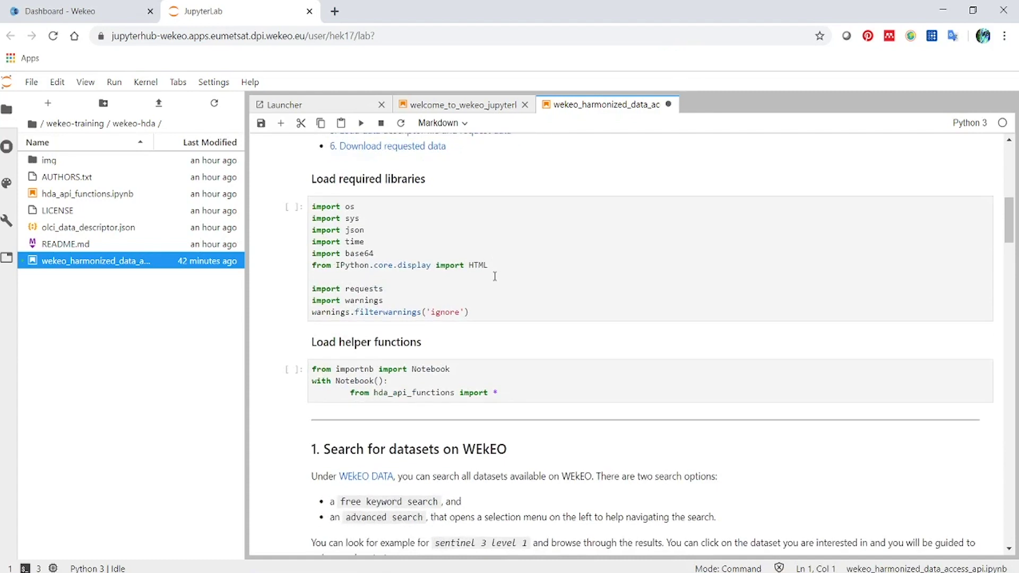
{"action": "scroll", "coordinate": [495, 276], "scroll_direction": "down", "scroll_amount": 2}
{"action": "scroll", "coordinate": [495, 276], "scroll_direction": "up", "scroll_amount": 3}
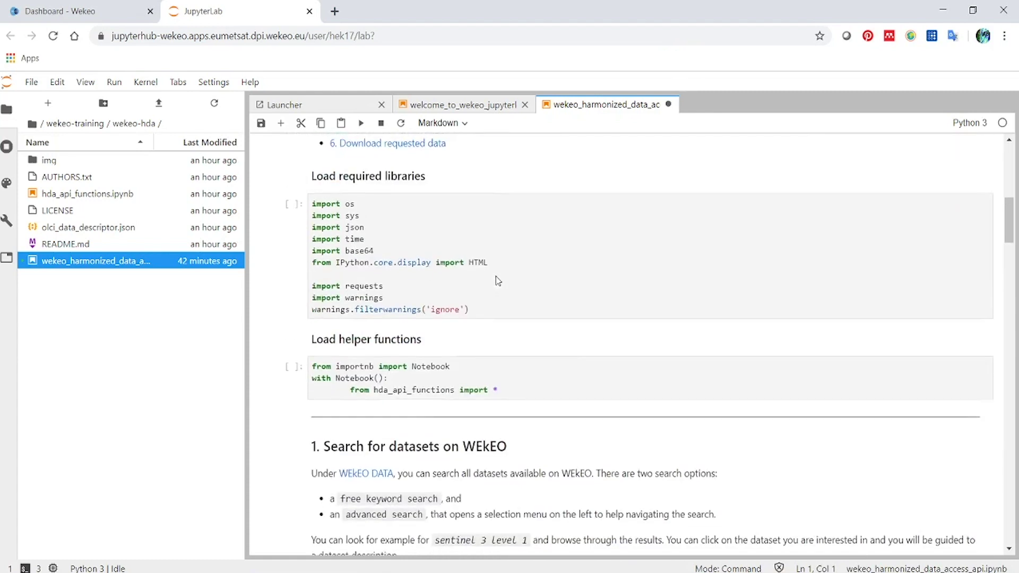
{"action": "scroll", "coordinate": [496, 276], "scroll_direction": "up", "scroll_amount": 7}
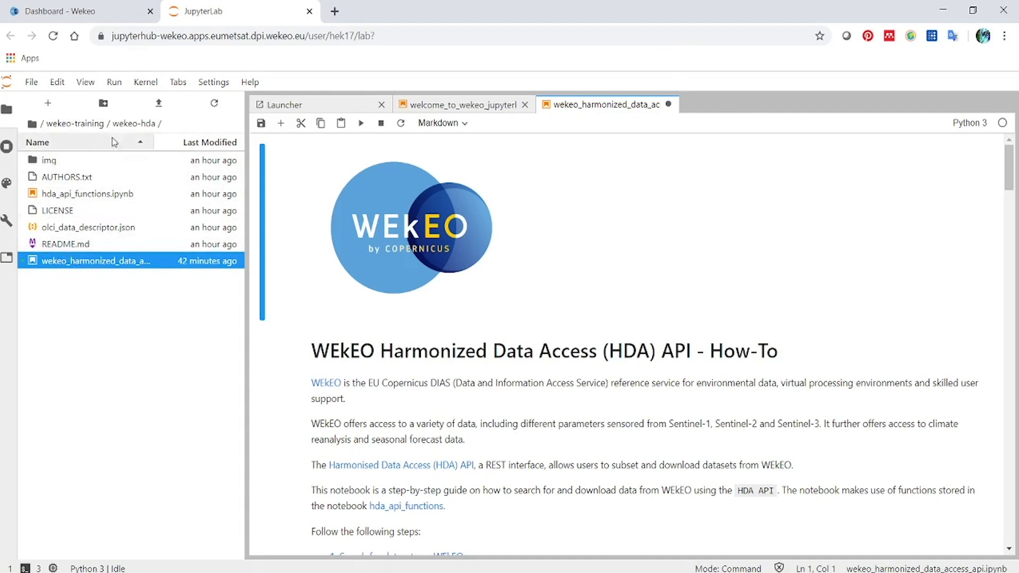
- Browse from wekeo-training into ocean-tutorials/Sentinel3_OLCI to list the OLCI tutorial notebooks
{"action": "left_click", "coordinate": [88, 127]}
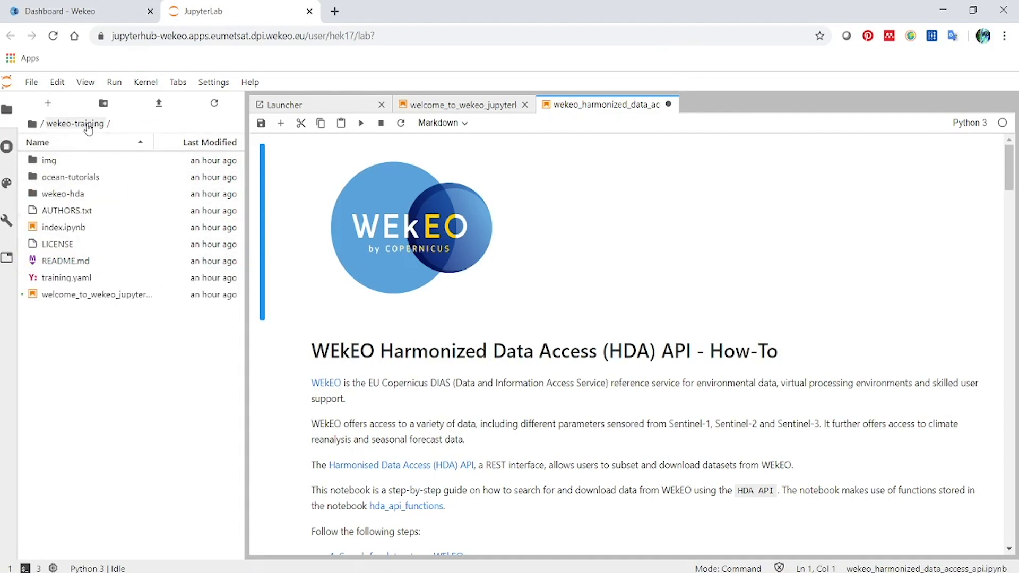
{"action": "left_click", "coordinate": [76, 180]}
{"action": "double_click", "coordinate": [76, 178]}
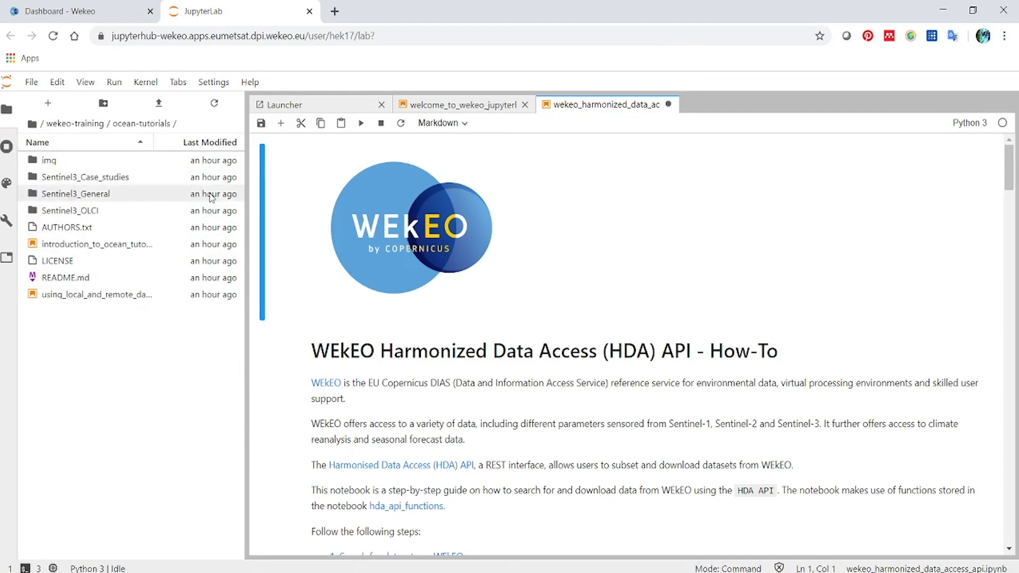
{"action": "double_click", "coordinate": [89, 211]}
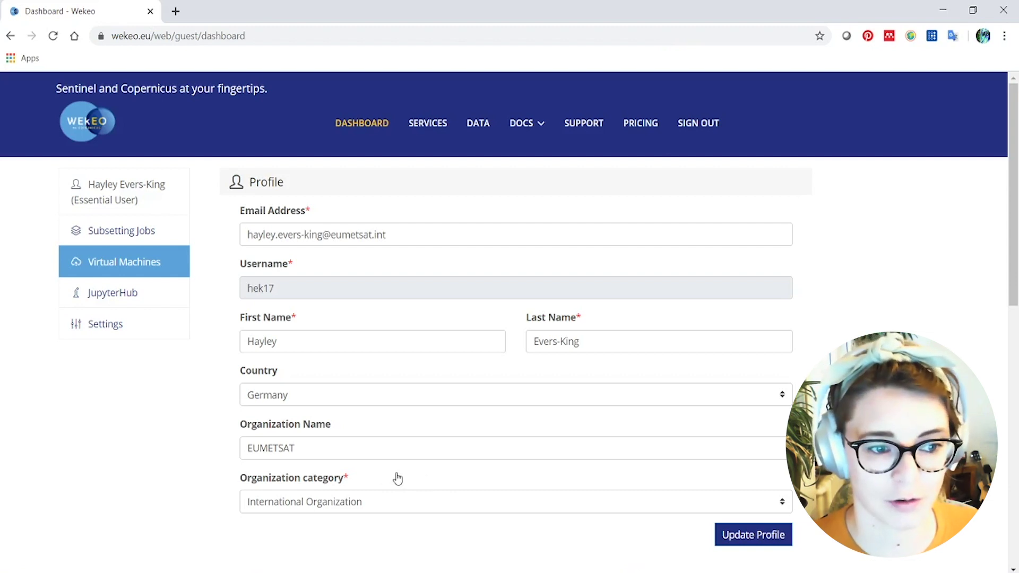
- Open the Virtual Machines login page and sign in with the WEkEO account
{"action": "left_click", "coordinate": [139, 275]}
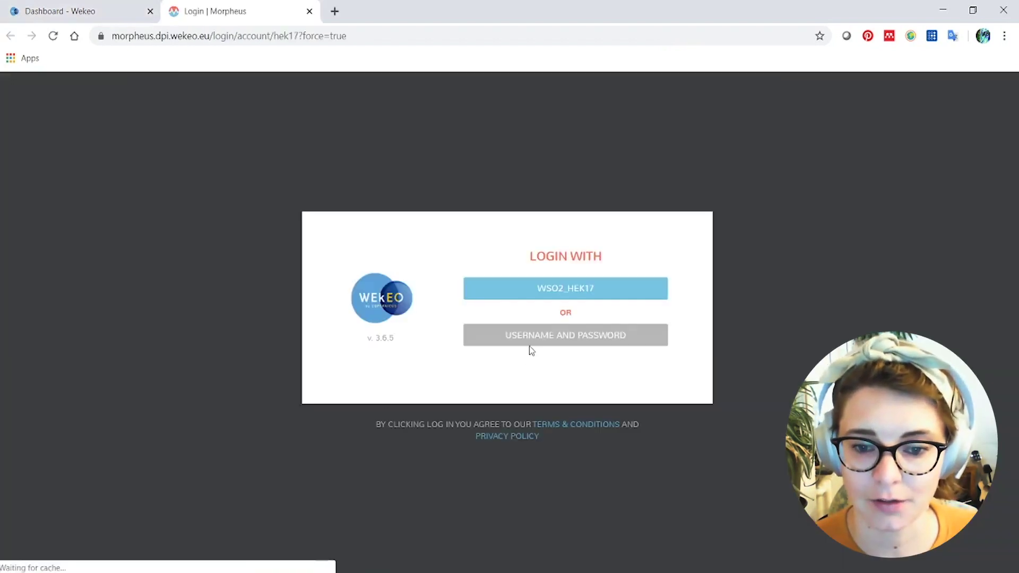
{"action": "left_click", "coordinate": [539, 295]}
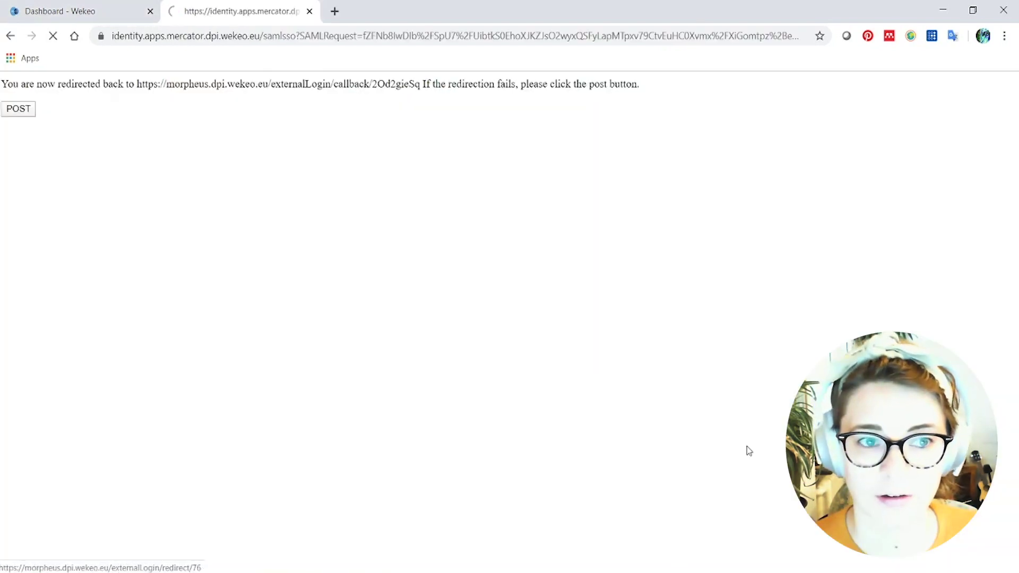